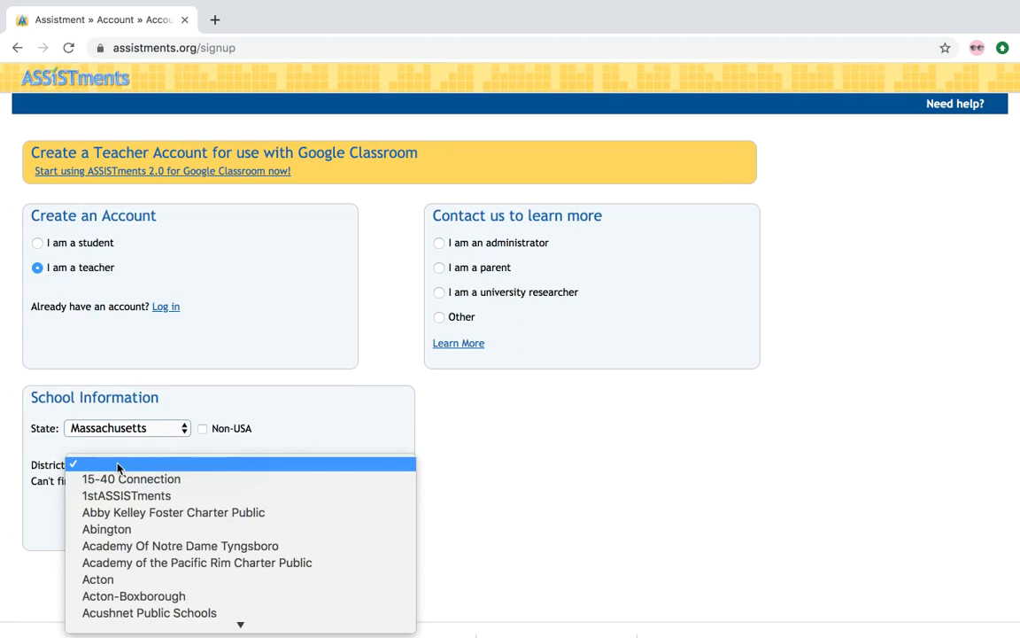
# Step: Set both the district and the school to Worcester Polytechnic Institute
pyautogui.write('wor')
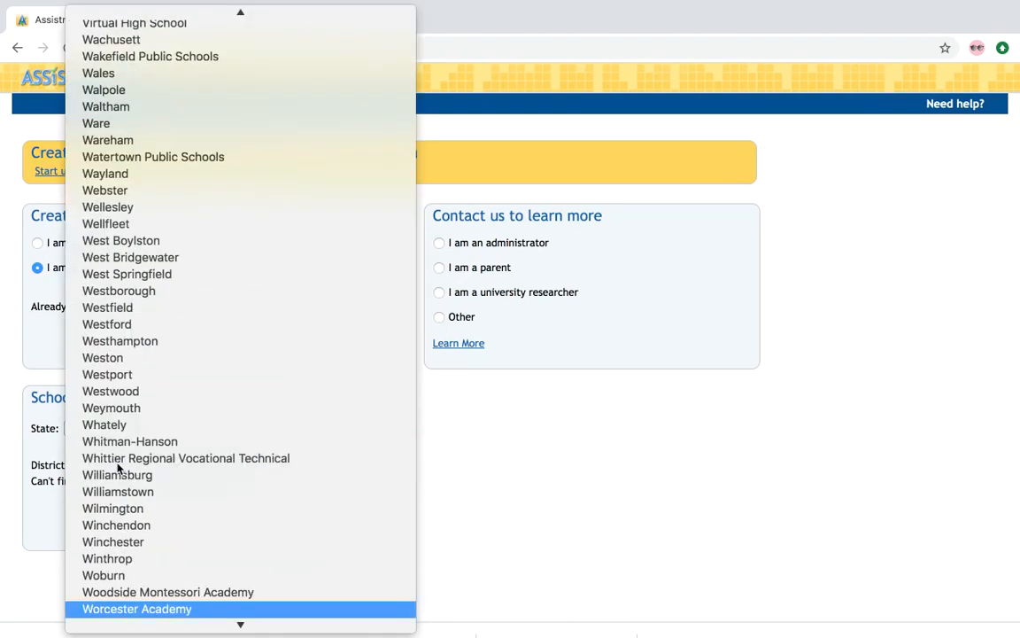
pyautogui.press('Down')
pyautogui.press('Down')
pyautogui.press('Down')
pyautogui.press('Down')
pyautogui.press('Up')
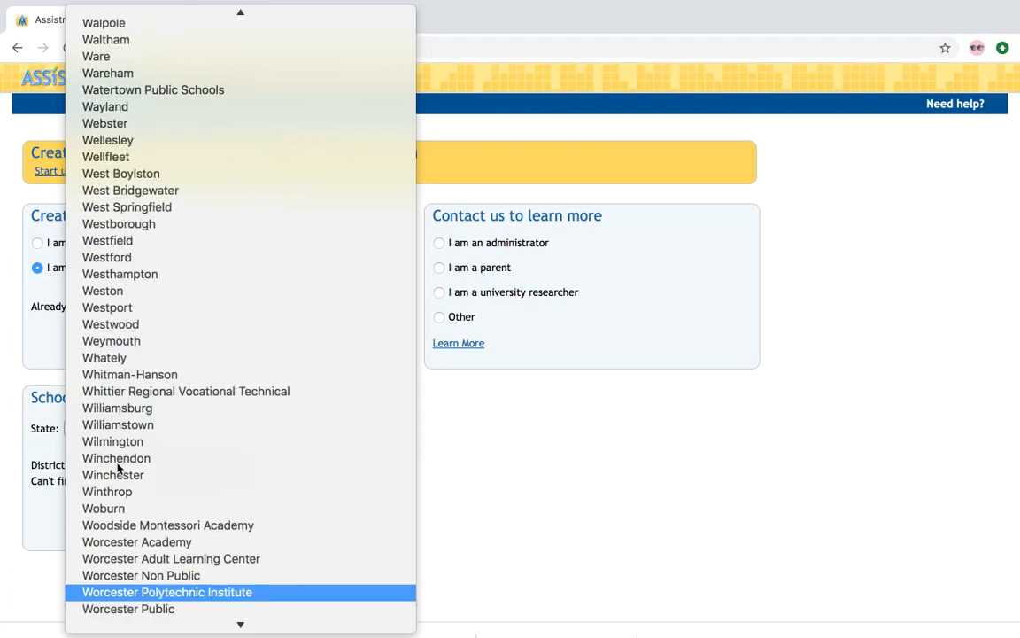
pyautogui.click(183, 555)
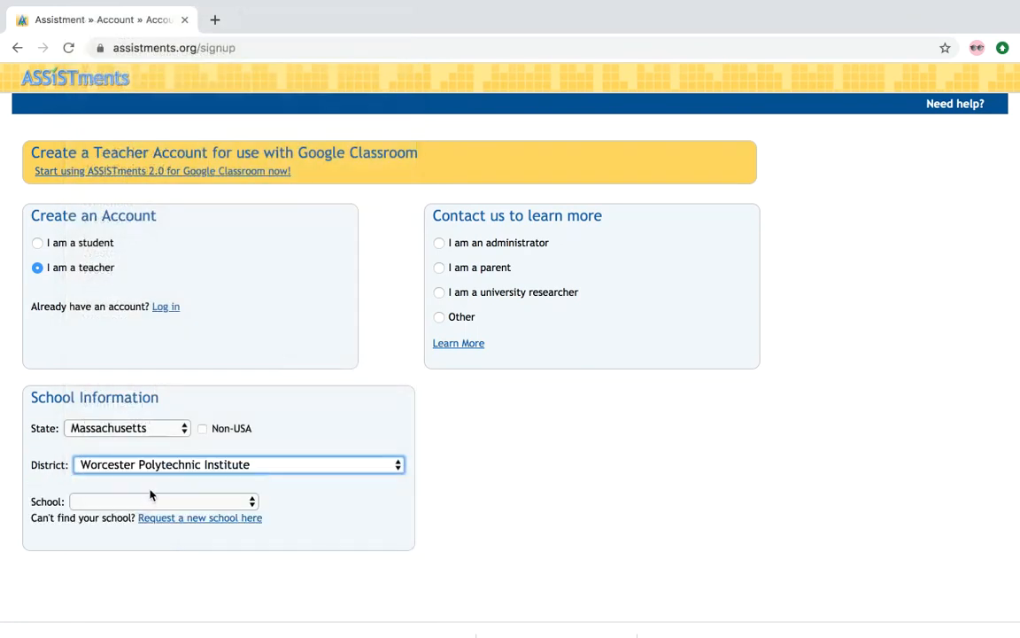
pyautogui.click(143, 499)
pyautogui.click(137, 550)
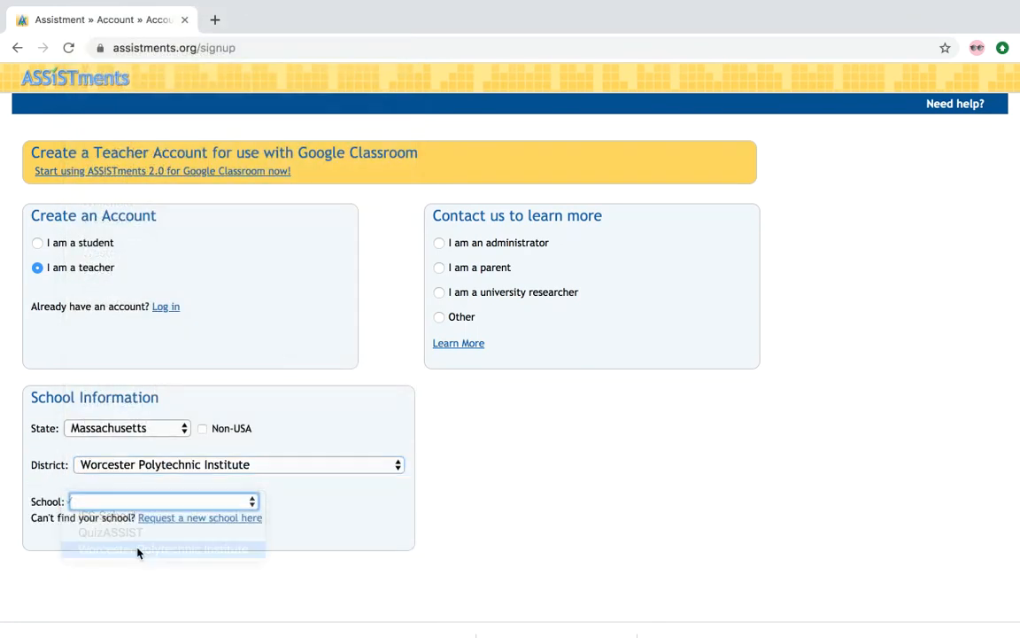
# Step: Enter the account creation code and verify it
pyautogui.click(165, 537)
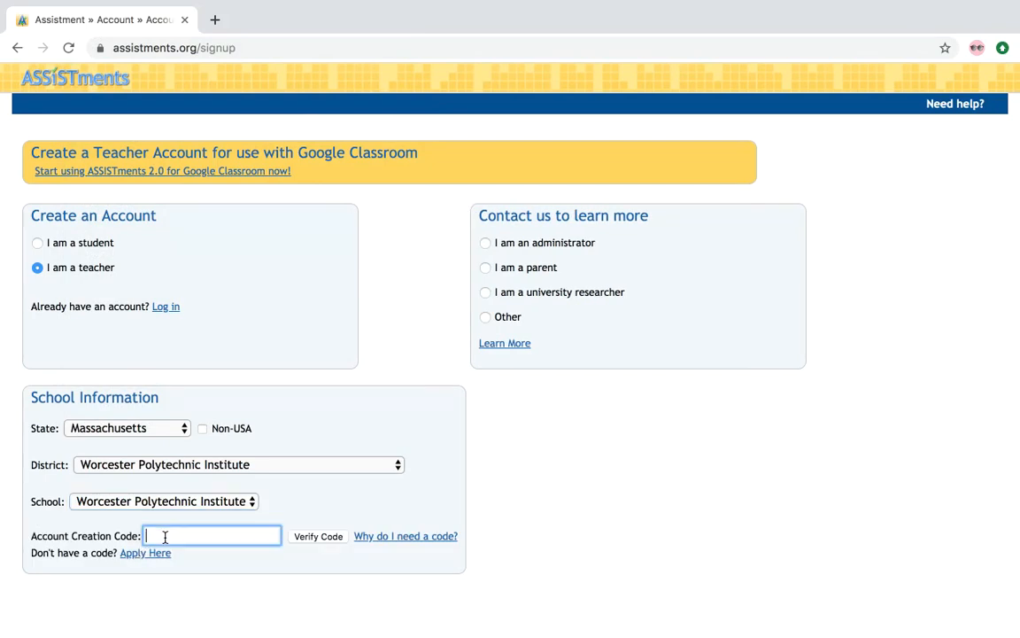
pyautogui.click(333, 537)
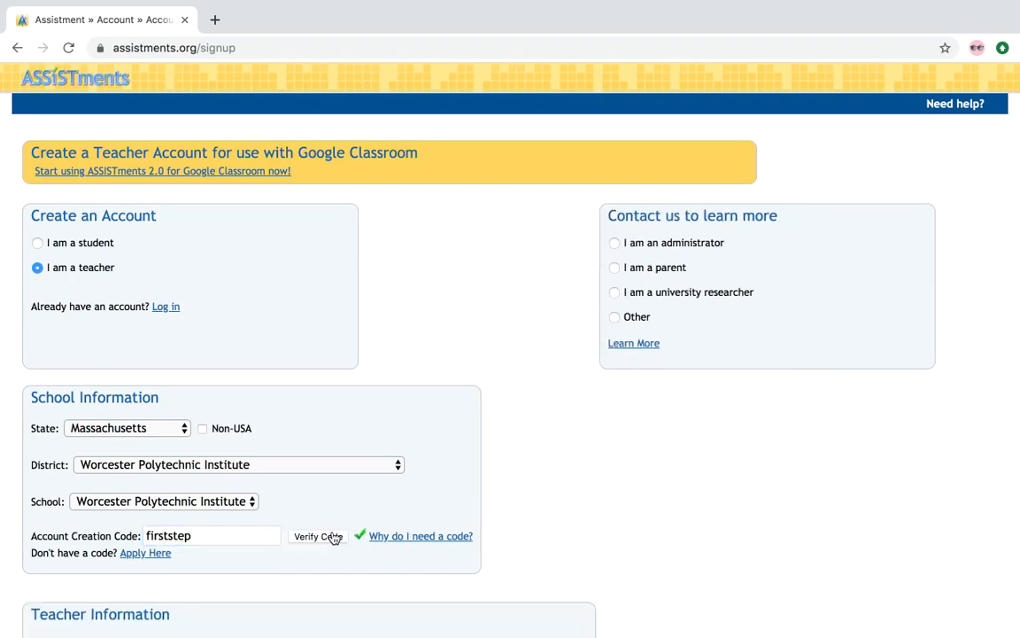
# Step: Fill in the teacher's first and last name and choose the title Mr
pyautogui.scroll(-5, 464, 492)
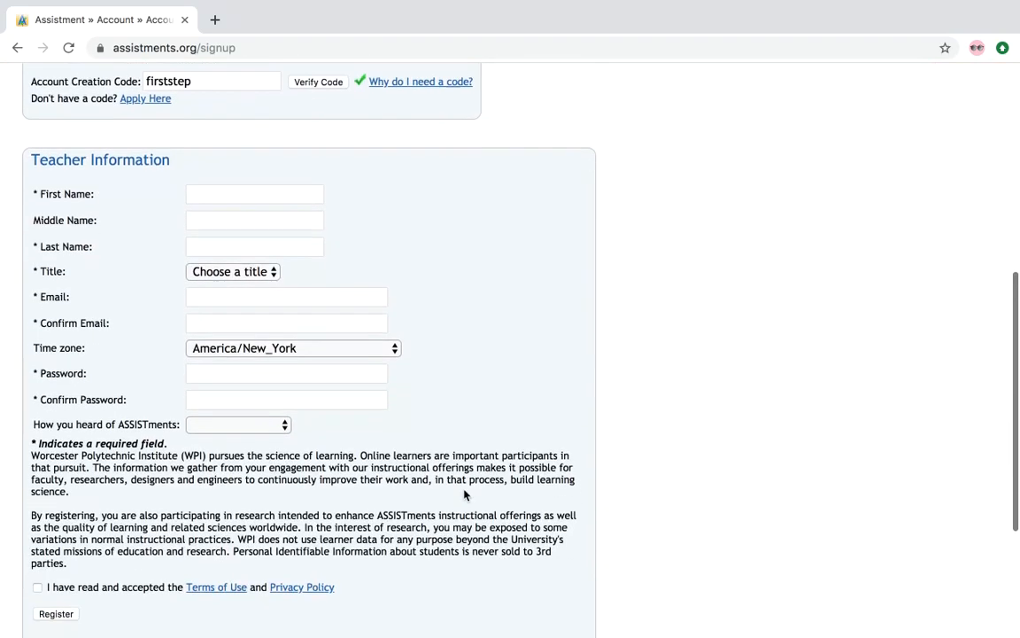
pyautogui.click(213, 190)
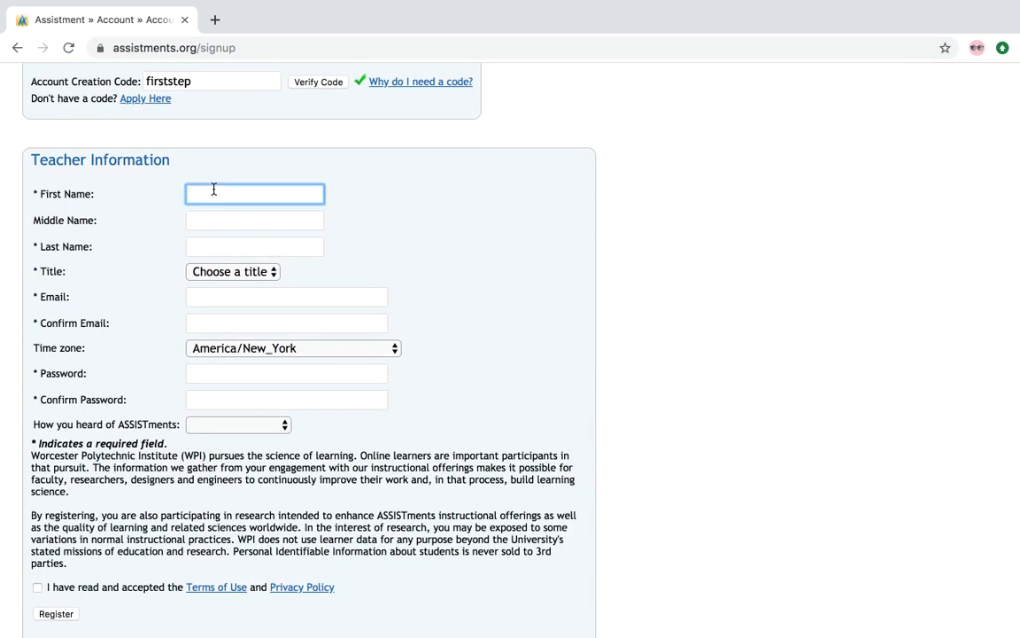
pyautogui.write('Teacher')
pyautogui.click(201, 247)
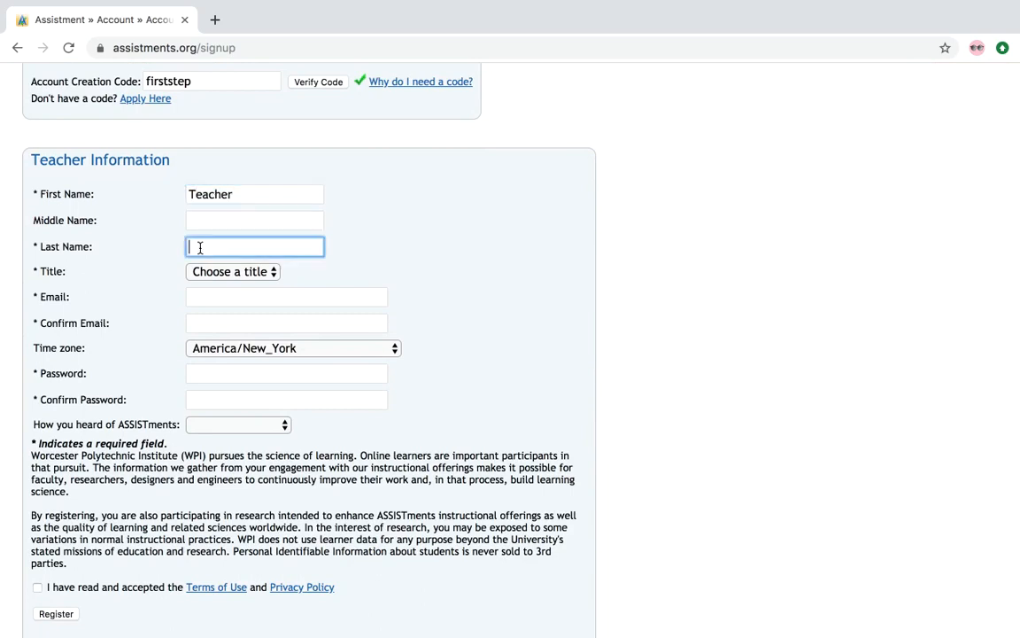
pyautogui.write('Teacher')
pyautogui.click(237, 272)
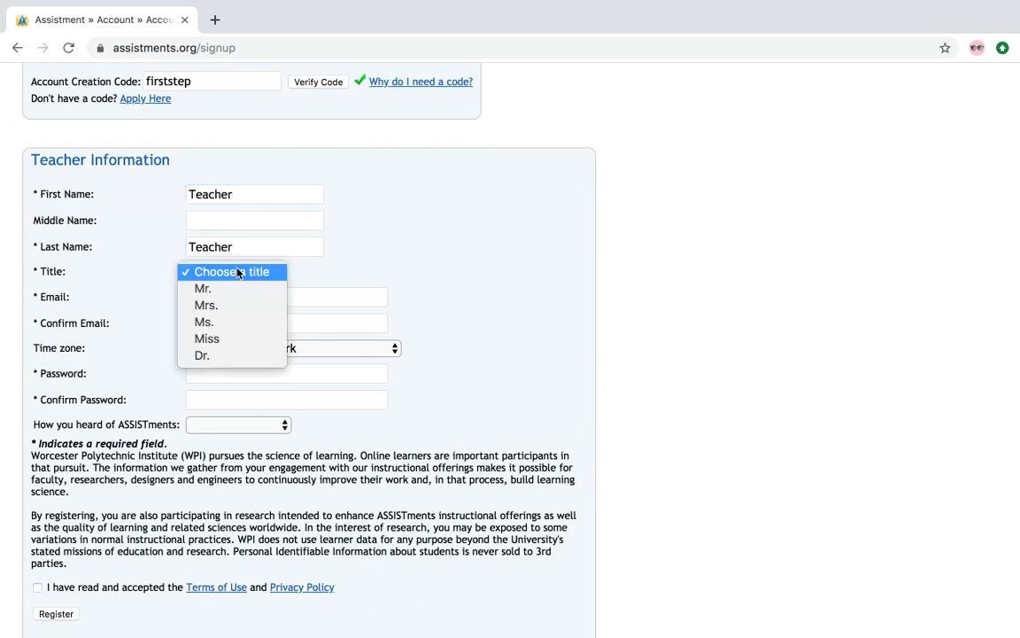
pyautogui.click(232, 291)
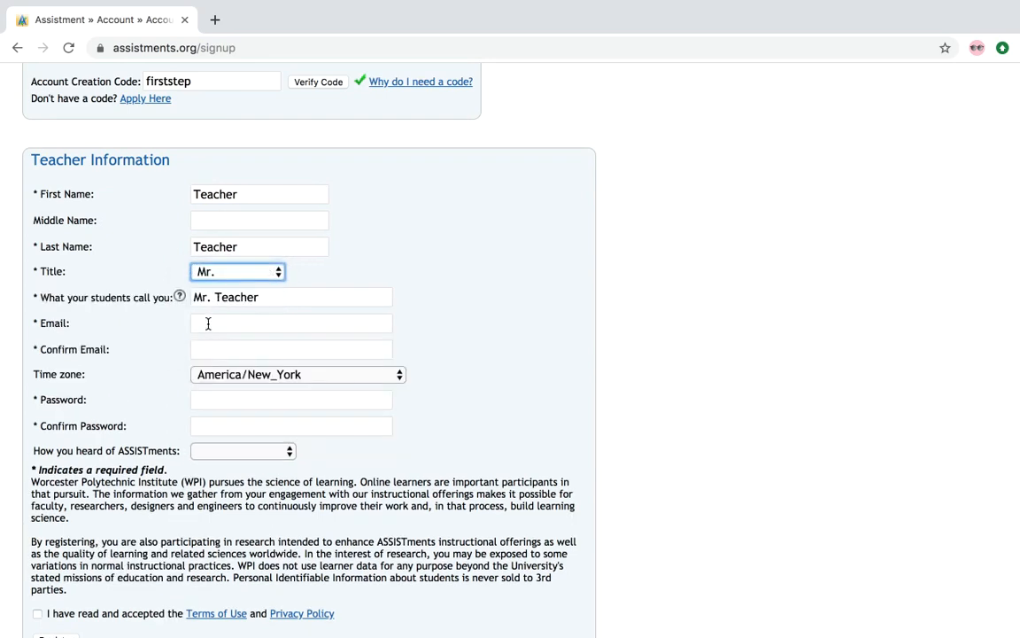
# Step: Enter the teacher's e-mail address and the matching confirmation e-mail
pyautogui.click(208, 323)
pyautogui.write('the')
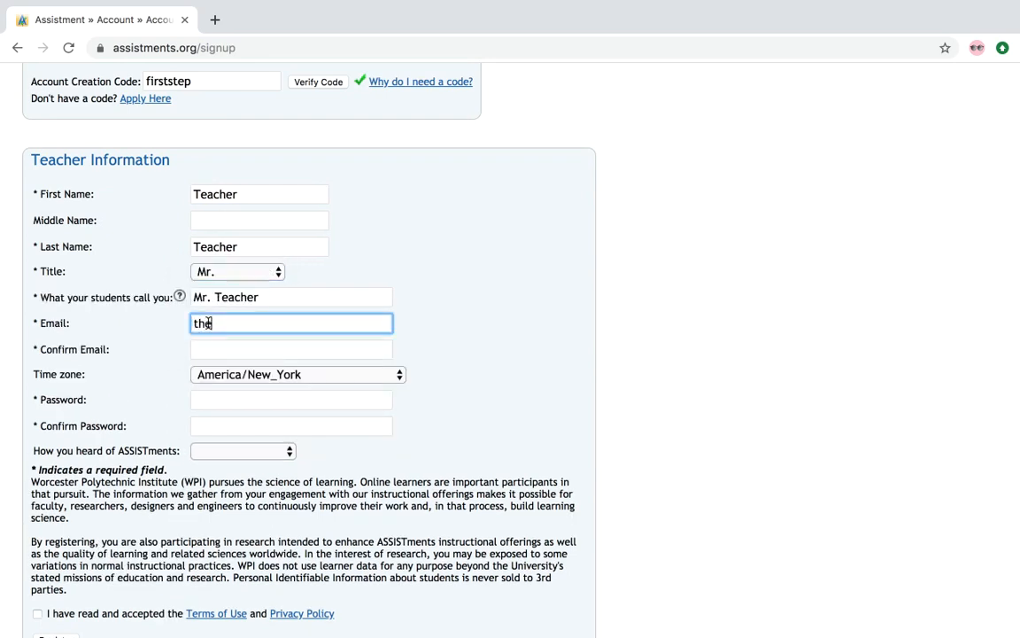
pyautogui.write('teacher@teache')
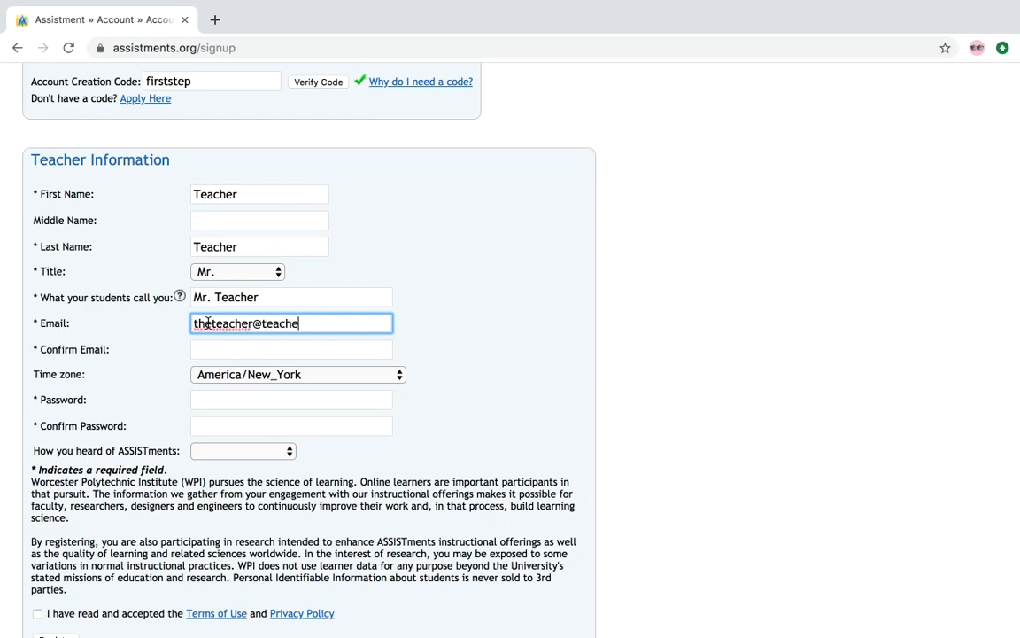
pyautogui.write('r.com')
pyautogui.click(233, 348)
pyautogui.write('teh')
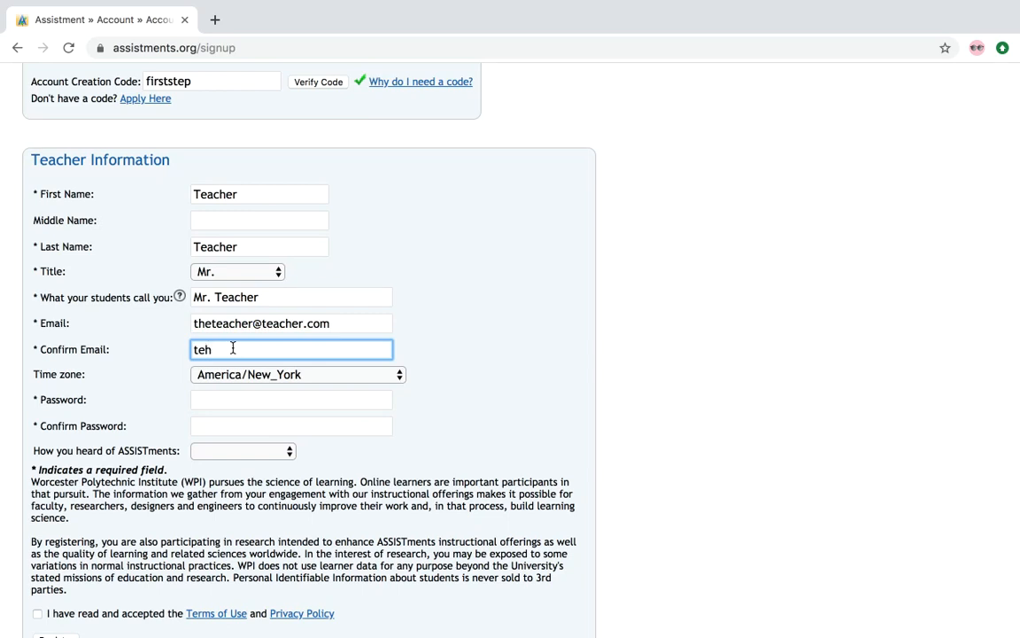
pyautogui.press('BackSpace')
pyautogui.press('BackSpace')
pyautogui.write('heteacher@teacher.com')
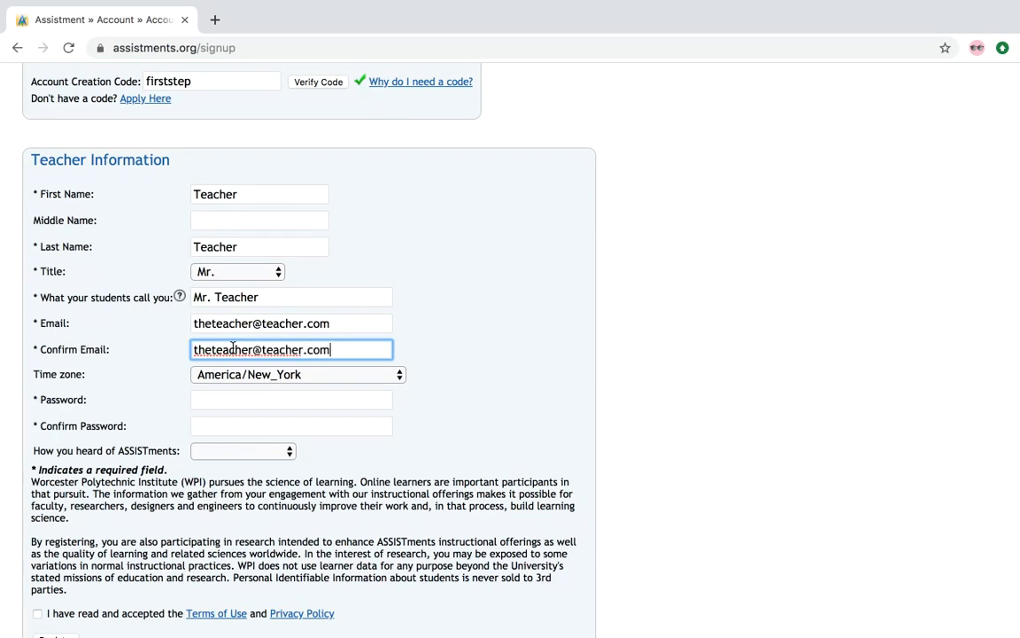
# Step: Enter the account password and confirm it
pyautogui.click(253, 401)
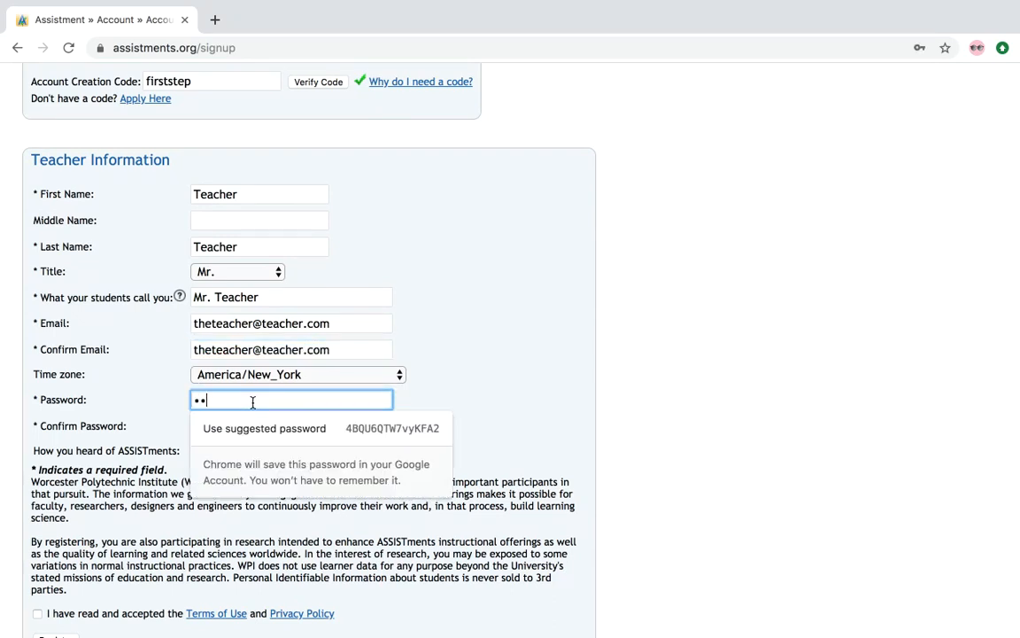
pyautogui.click(205, 430)
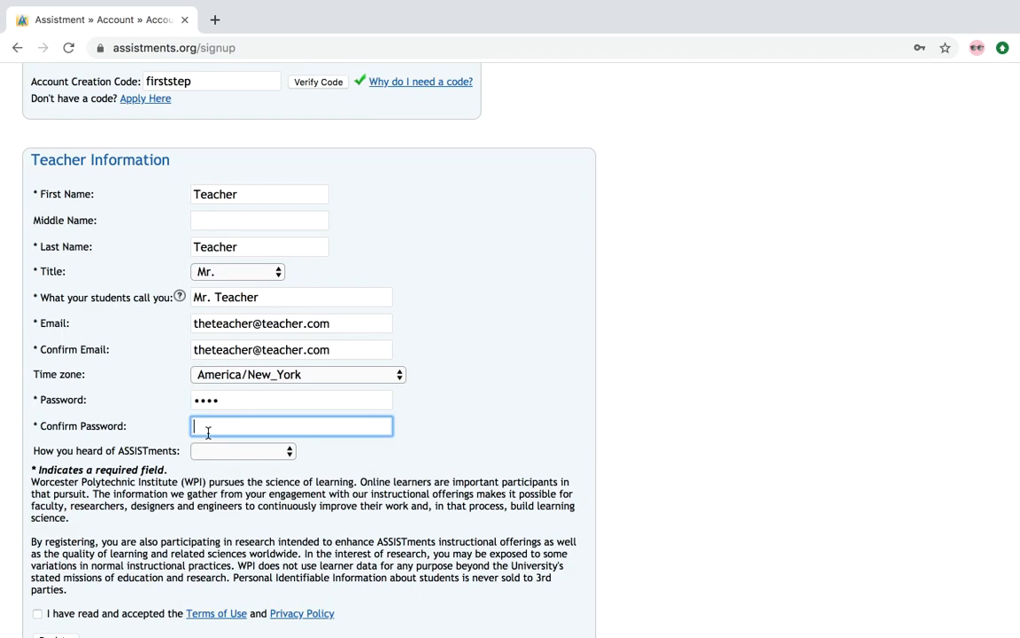
pyautogui.click(466, 451)
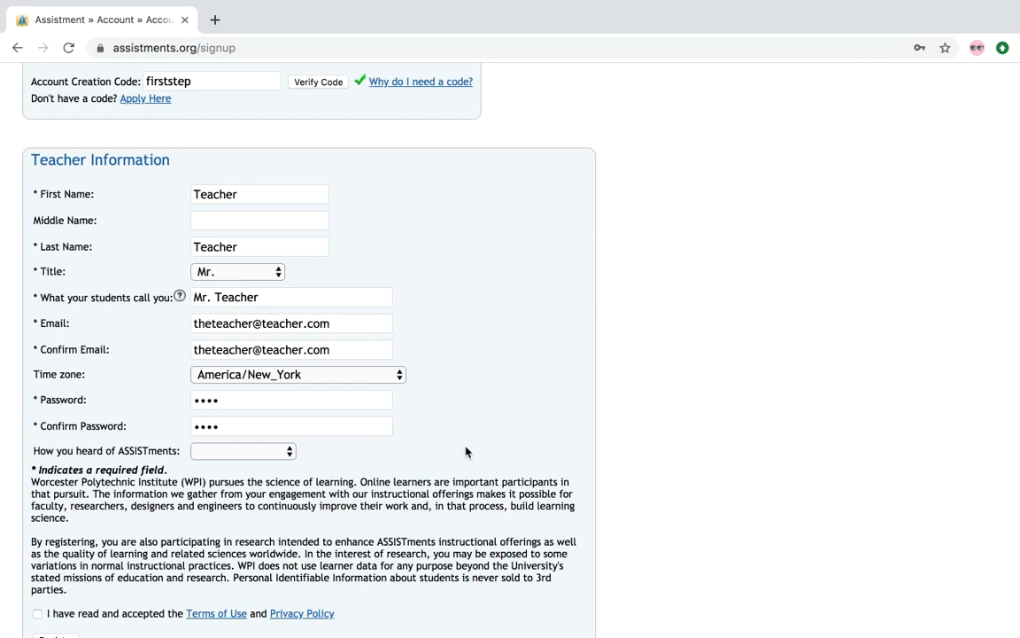
pyautogui.scroll(-2, 354, 426)
# Step: Accept the terms of use, register the account, and dismiss the save-password offer
pyautogui.click(37, 538)
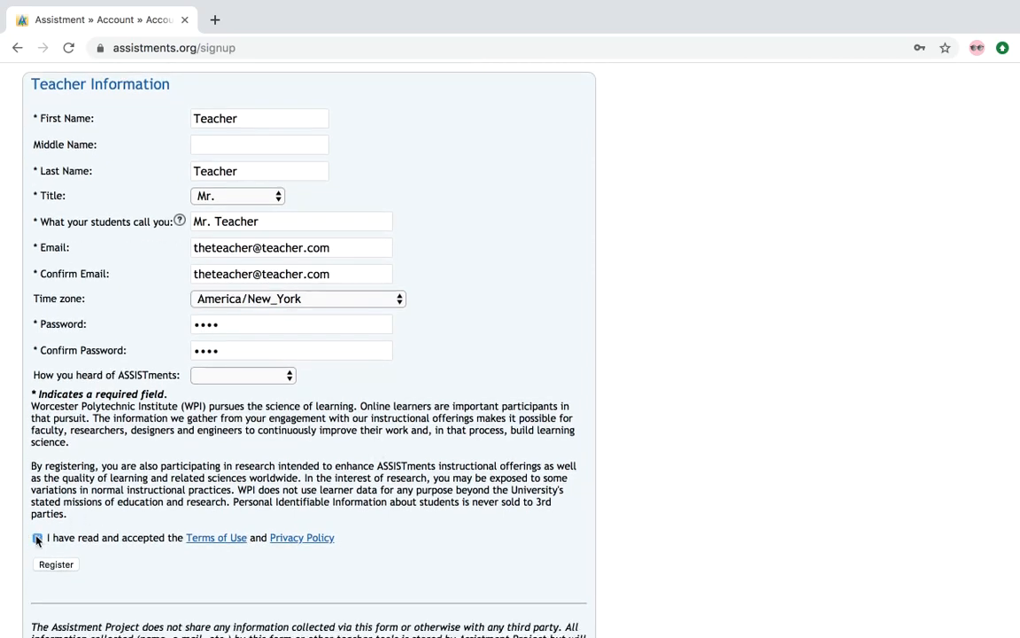
pyautogui.click(41, 566)
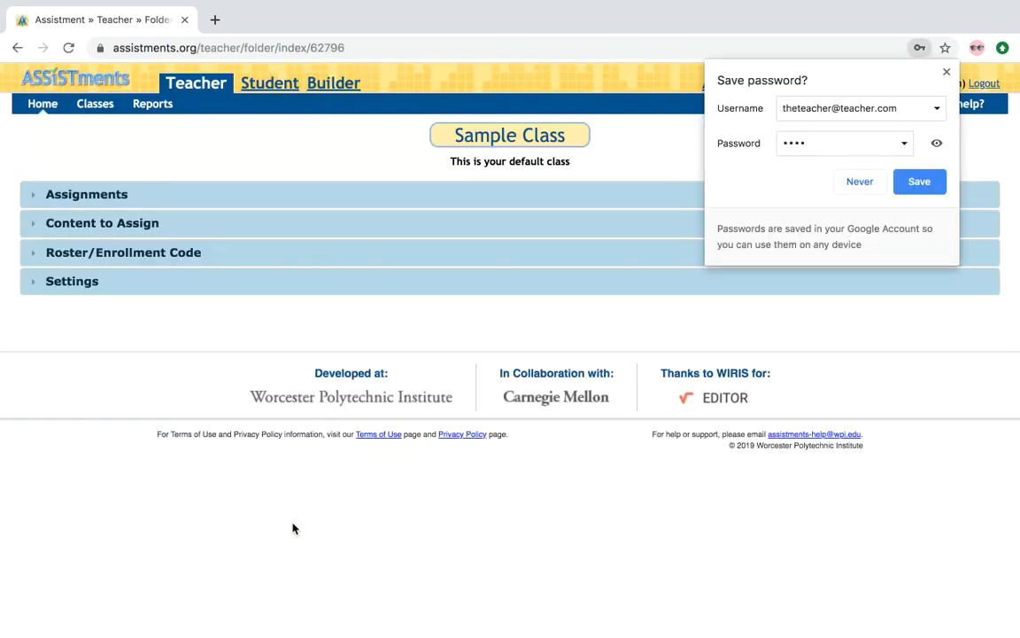
pyautogui.click(946, 73)
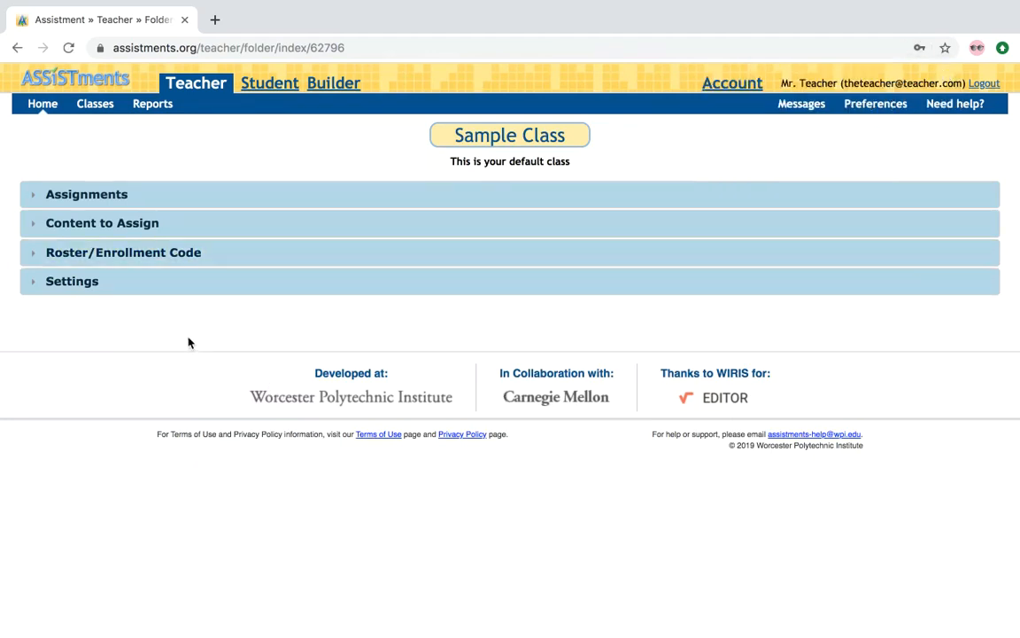
# Step: In the Builder, create a new problem set using Build Your Own Problems
pyautogui.click(330, 81)
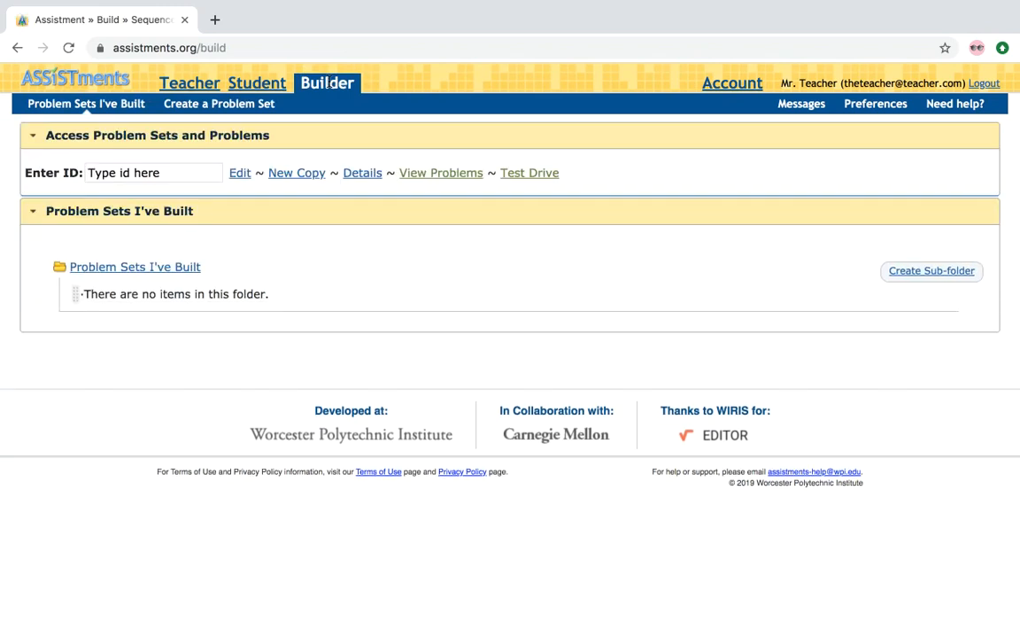
pyautogui.click(239, 106)
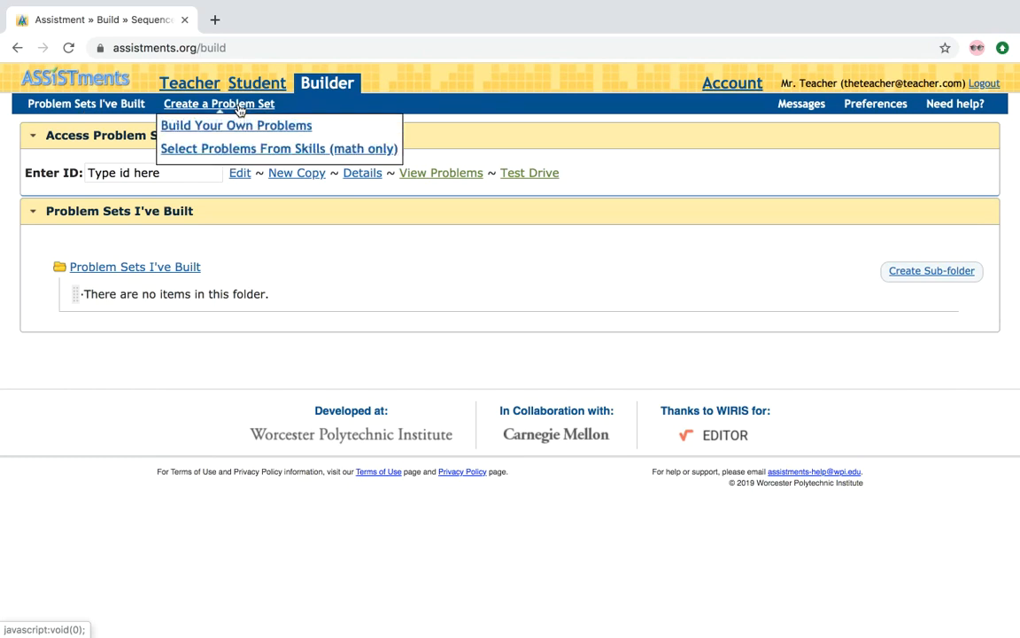
pyautogui.click(236, 128)
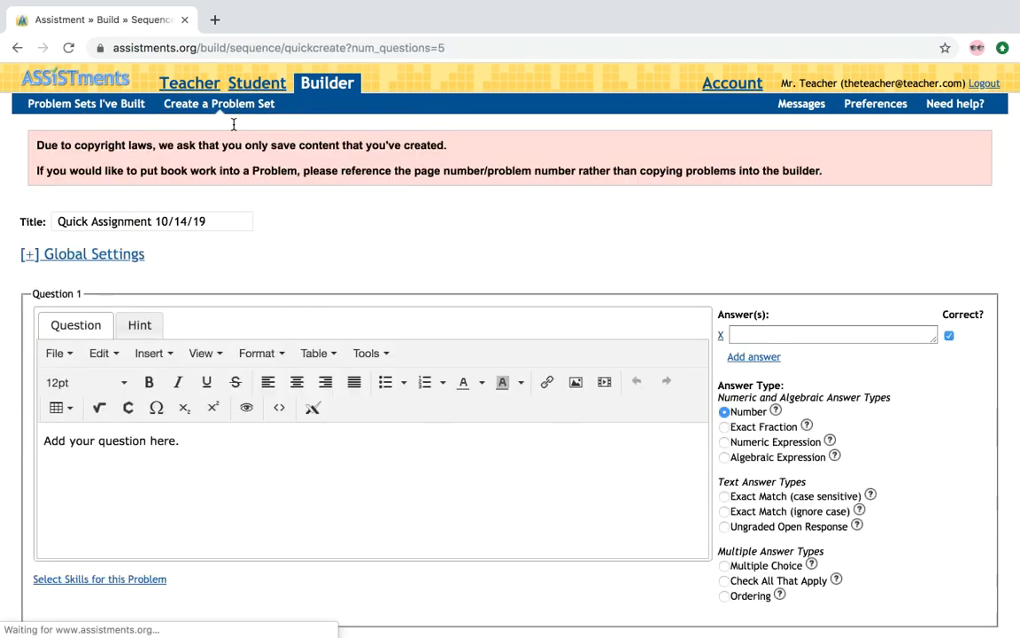
# Step: Retitle the problem set 'I Built This' and write Question 1 as 3+2
pyautogui.tripleClick(118, 222)
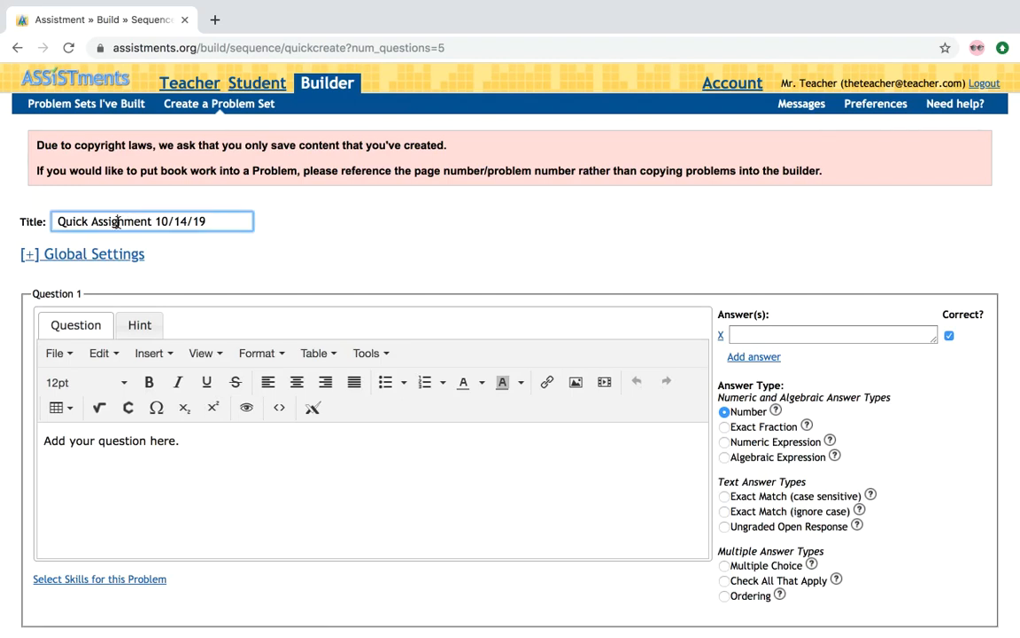
pyautogui.write('I B')
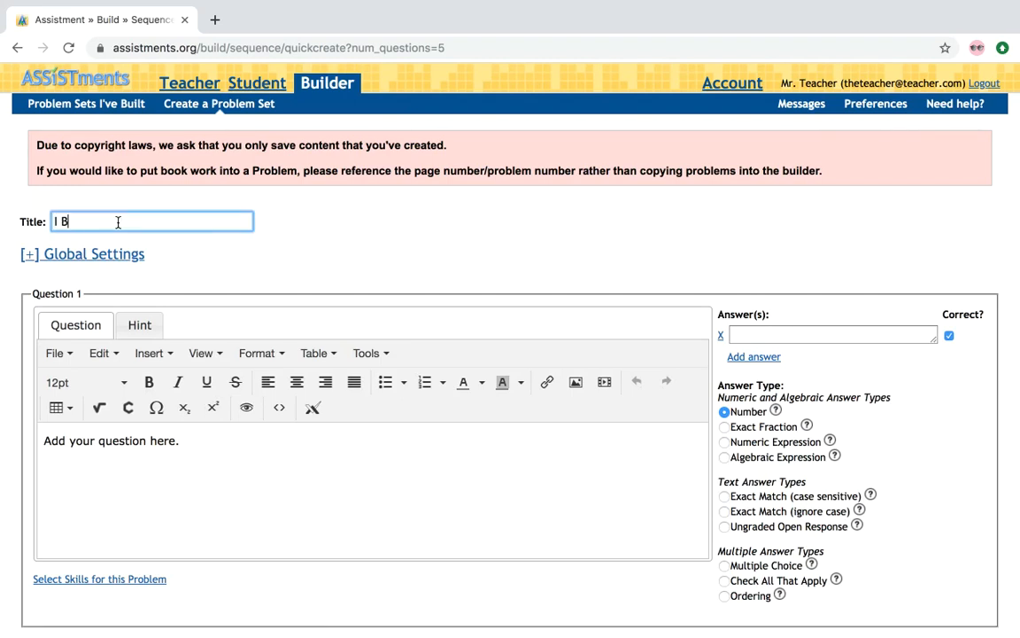
pyautogui.write('uilt This')
pyautogui.click(102, 440)
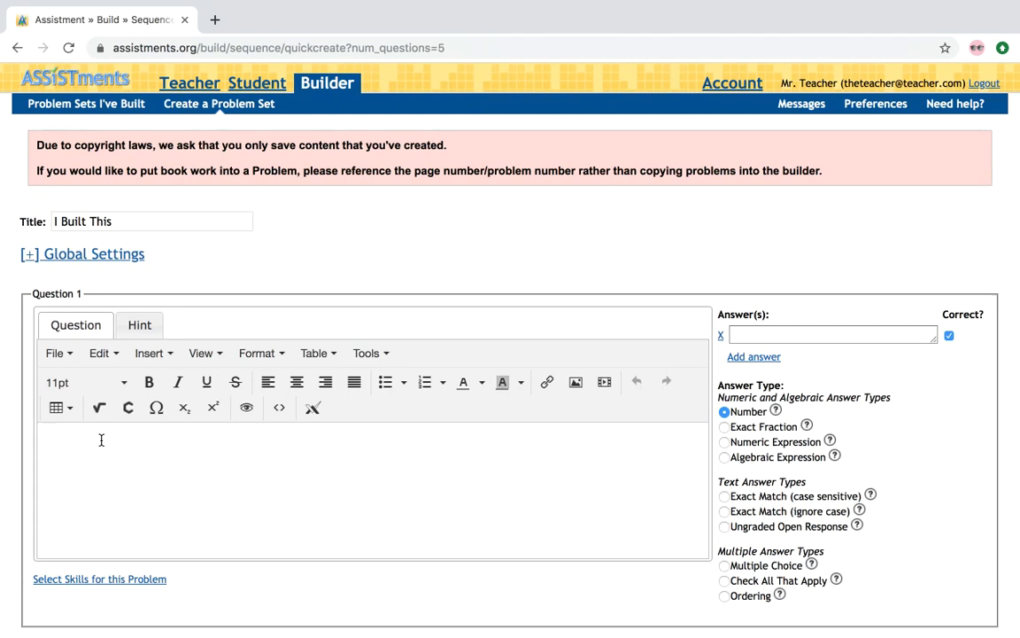
pyautogui.write('3+2')
# Step: Give Question 1 the answer 5, and review the Number and Numeric Expression help
pyautogui.click(783, 335)
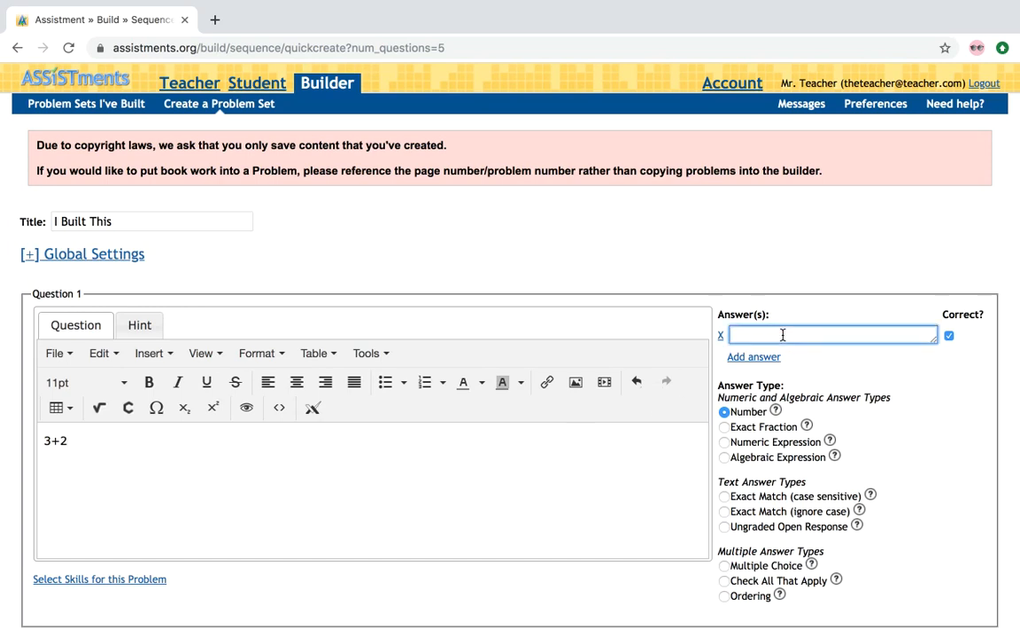
pyautogui.write('5')
pyautogui.click(776, 413)
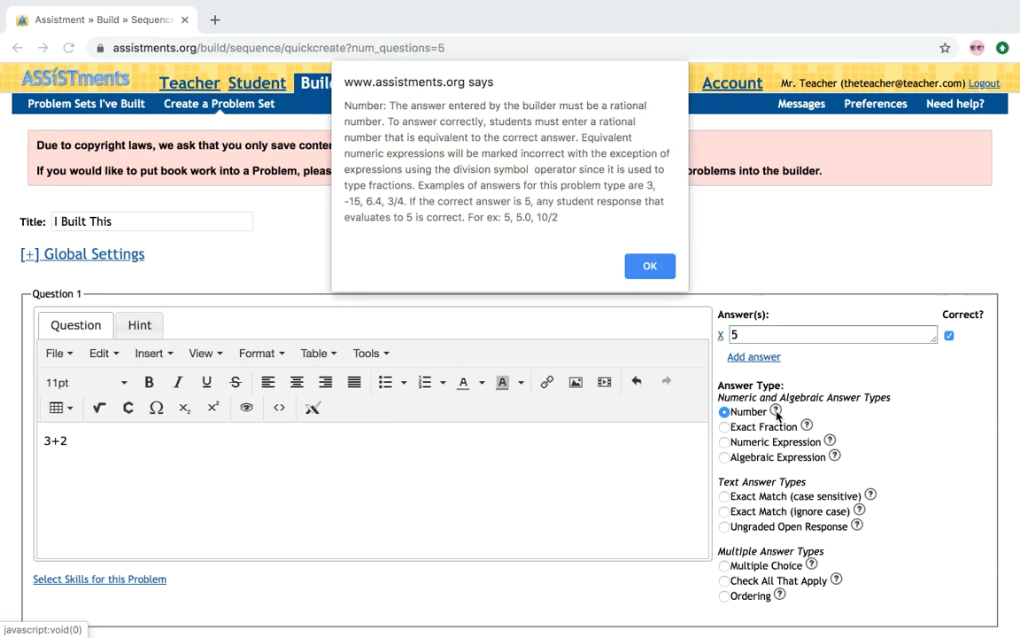
pyautogui.click(646, 265)
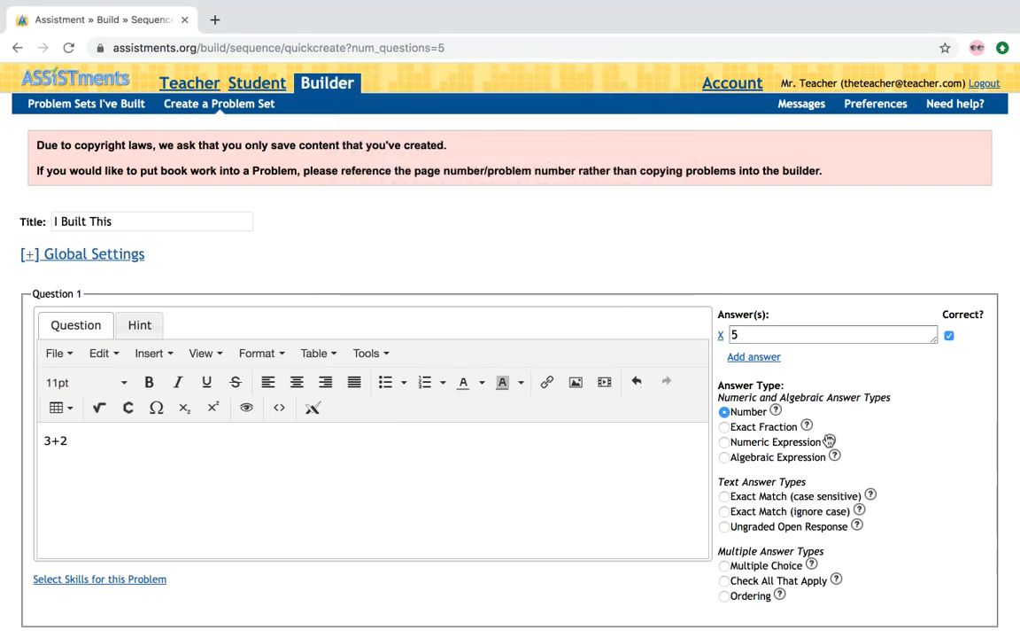
pyautogui.click(829, 440)
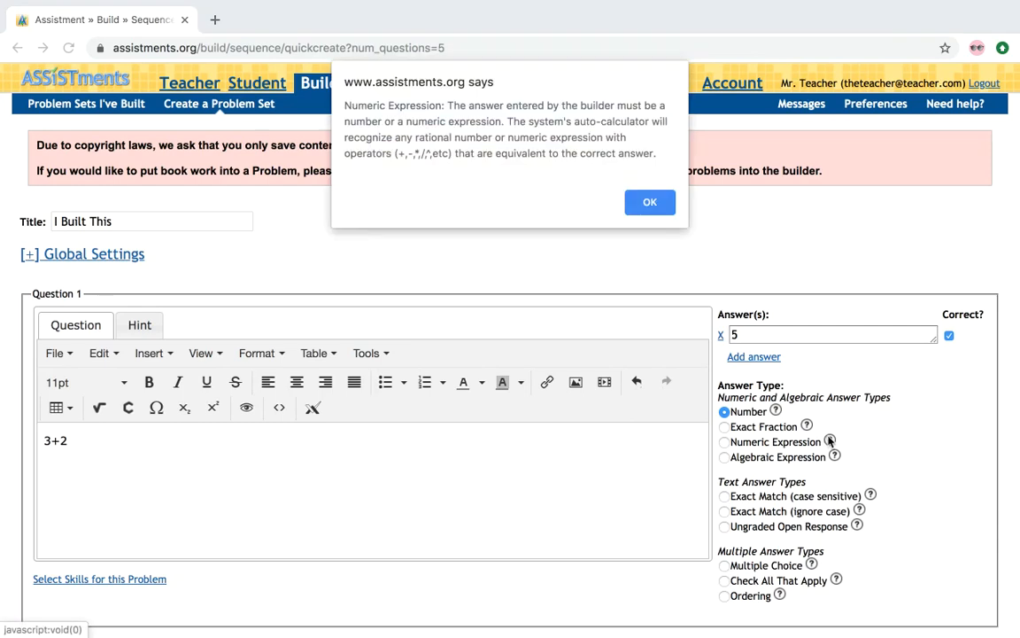
pyautogui.click(650, 205)
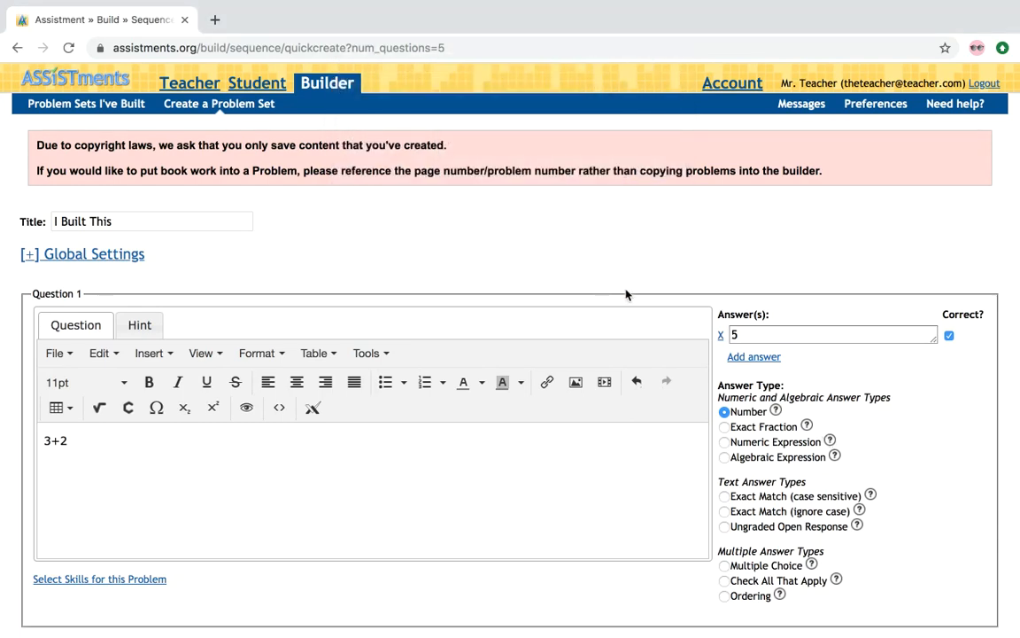
# Step: Write 'Explain' as the Question 2 prompt and make it Ungraded Open Response
pyautogui.scroll(-5, 625, 294)
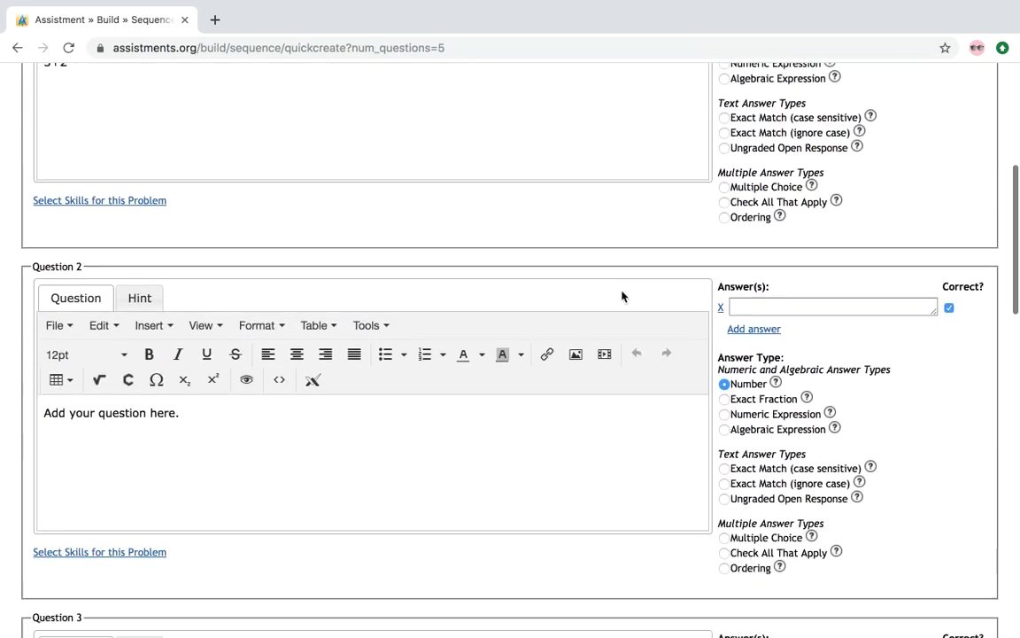
pyautogui.click(420, 441)
pyautogui.write('Explain')
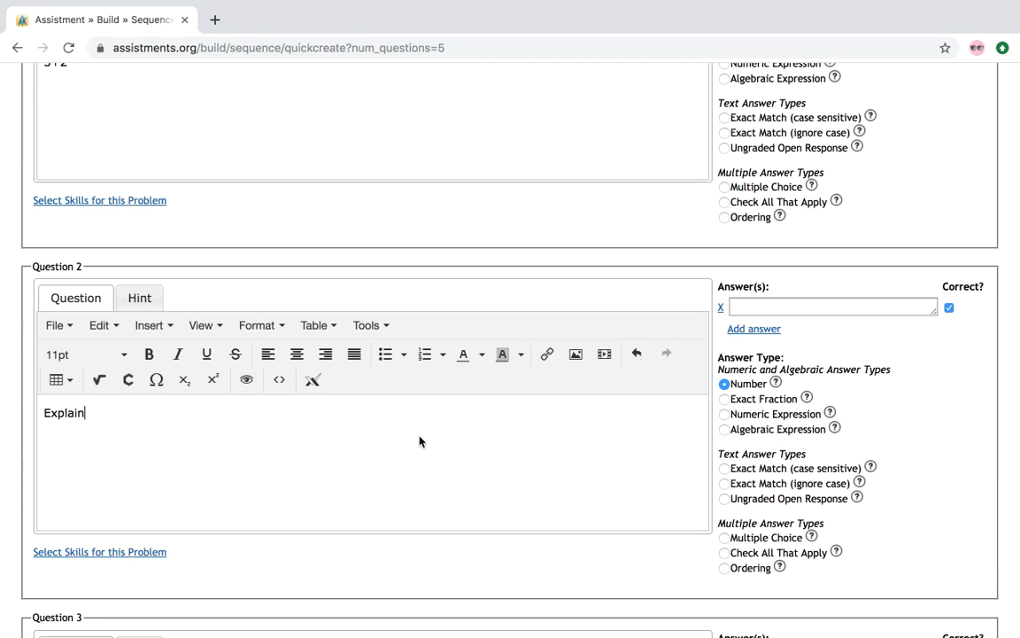
pyautogui.click(724, 498)
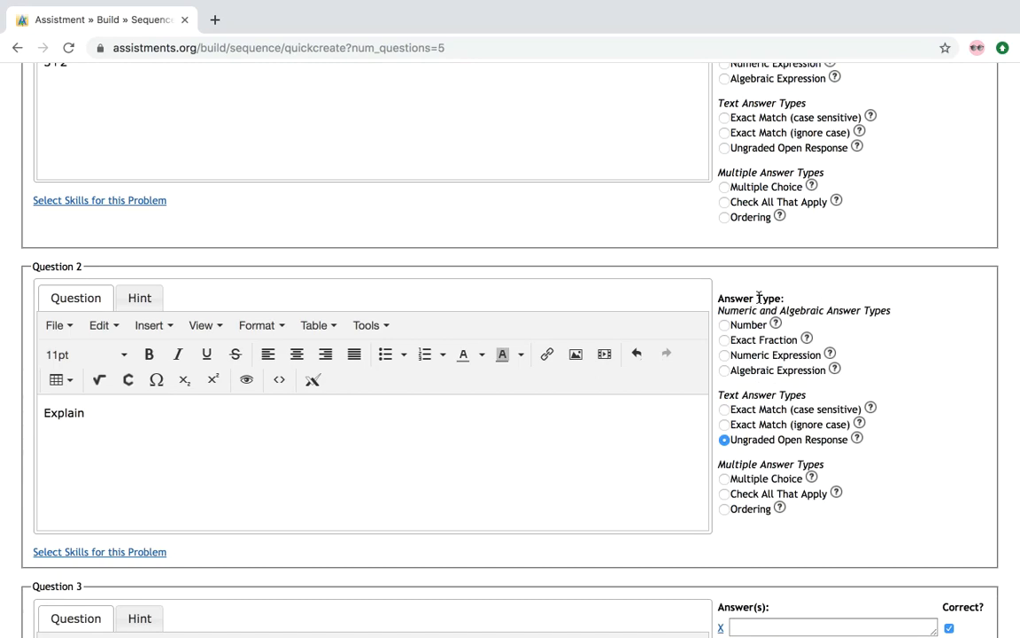
pyautogui.scroll(-6, 334, 328)
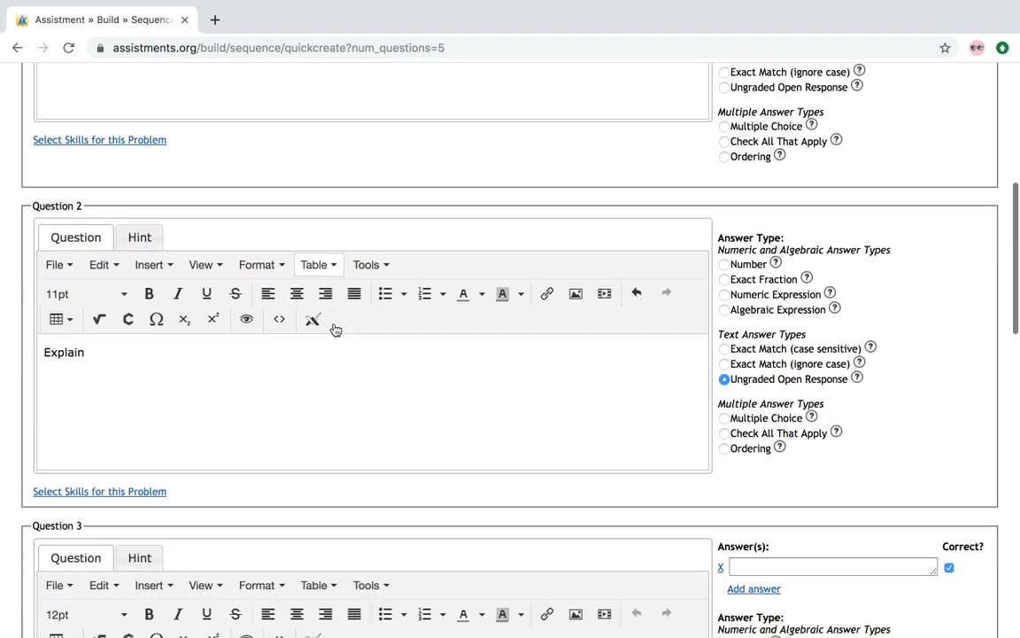
pyautogui.scroll(-6, 334, 328)
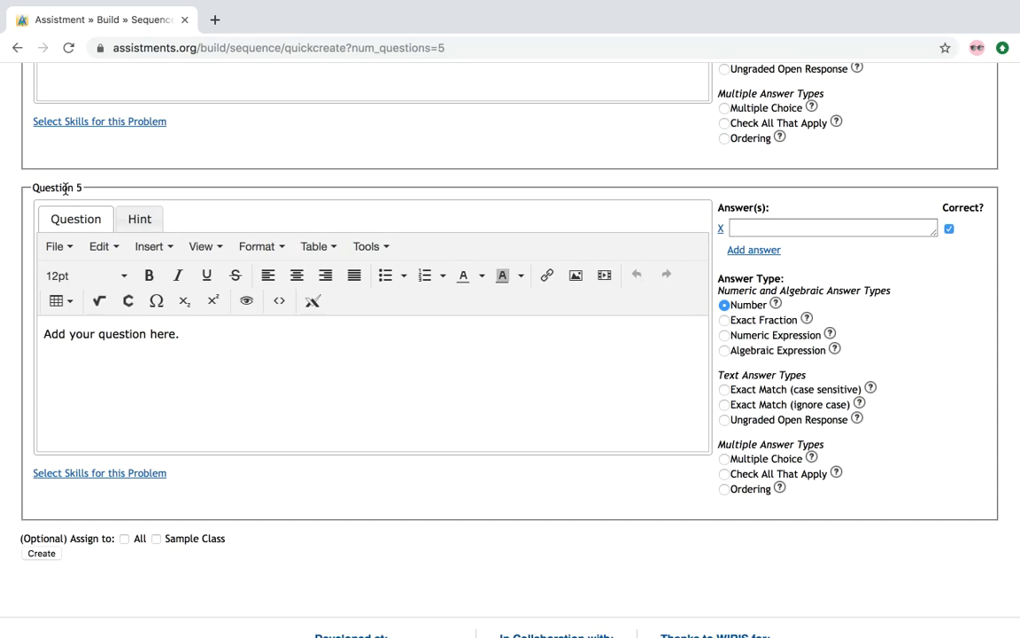
# Step: Create the problem set and select its ID PSABDPMM for copying
pyautogui.click(33, 554)
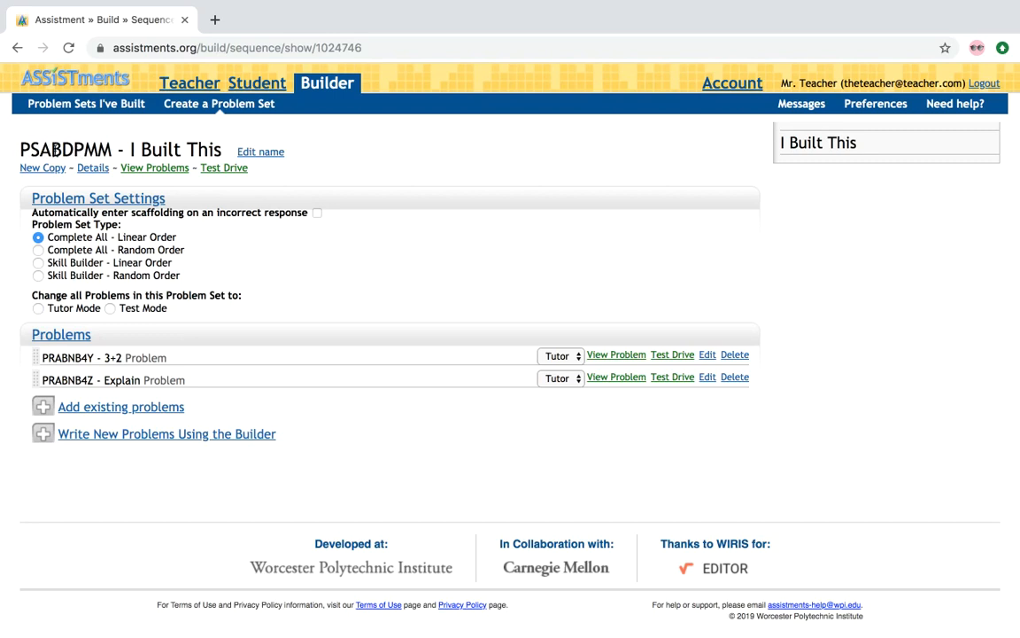
pyautogui.moveTo(21, 150); pyautogui.dragTo(111, 151)
pyautogui.press('super+c')
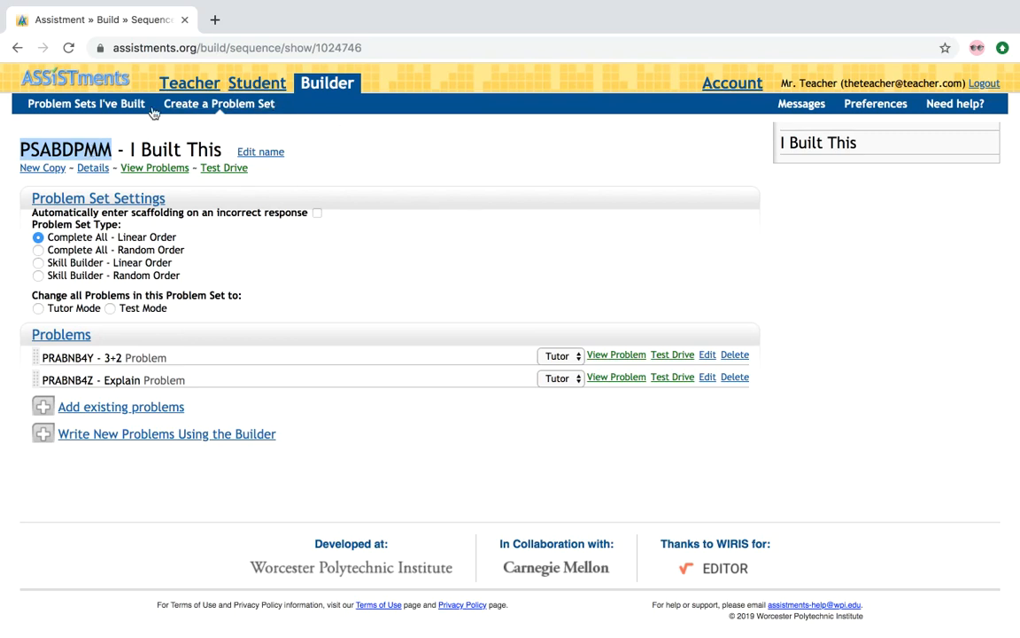
# Step: Return to the built problem sets list and open new.assistments.org in a new tab
pyautogui.click(328, 87)
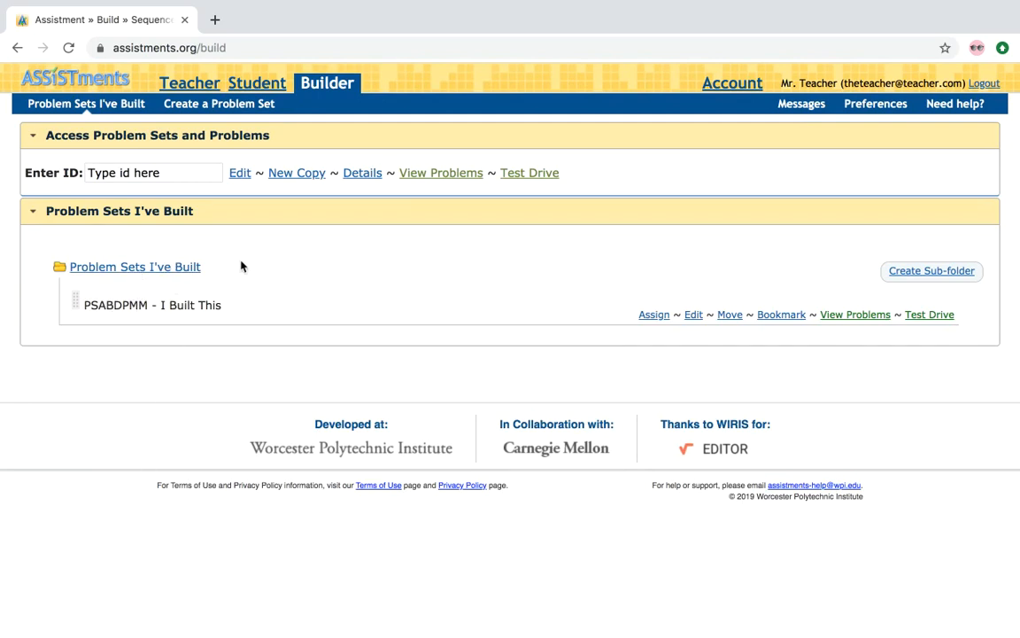
pyautogui.click(217, 19)
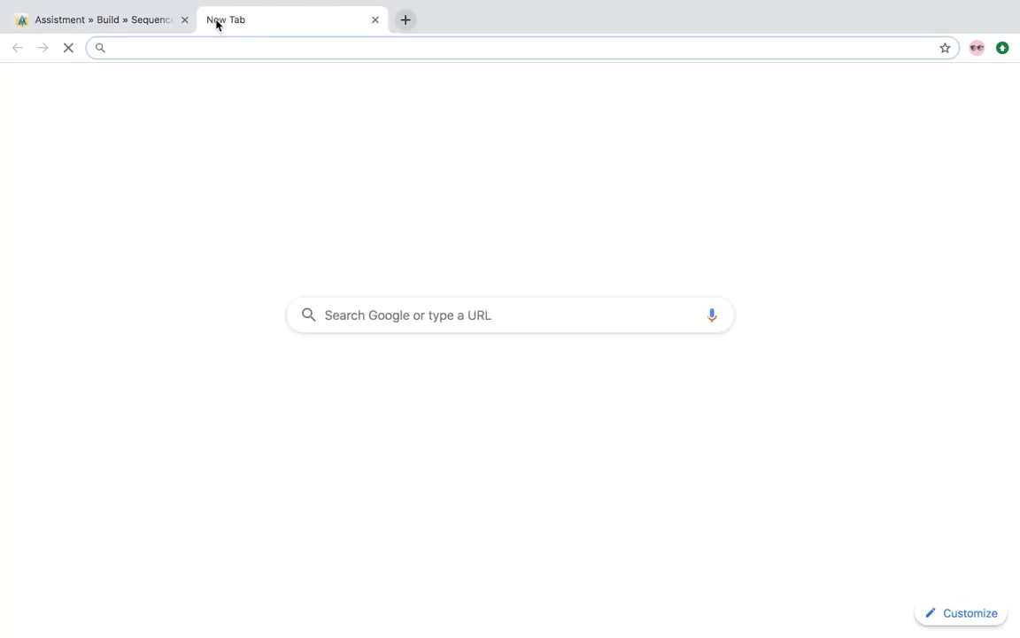
pyautogui.write('assistments.org')
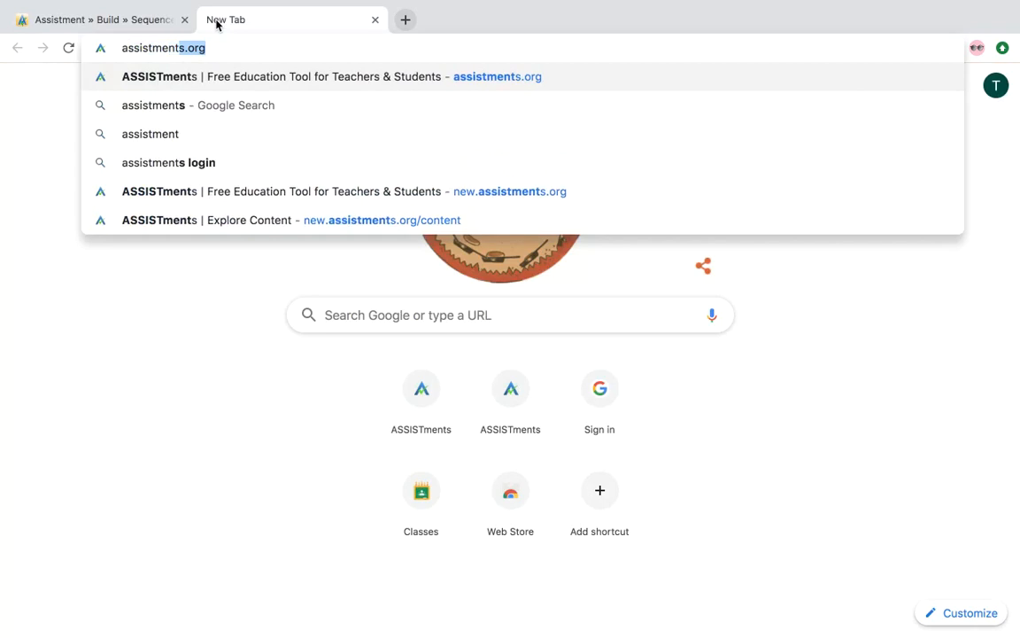
pyautogui.press('Return')
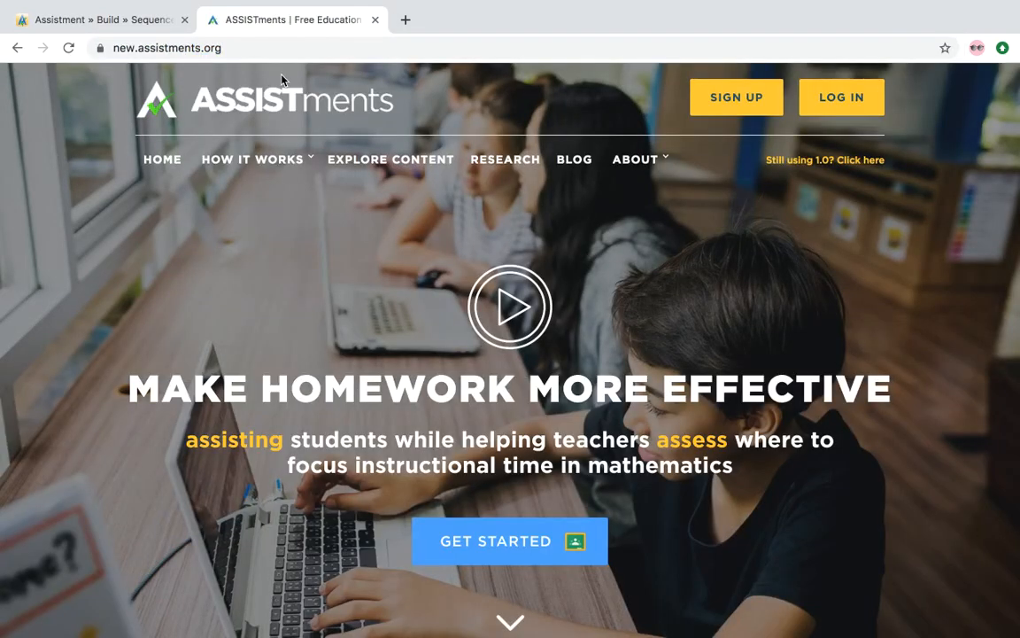
# Step: Log in and look up problem set PSABDPMM by pasting its ID into Explore Content
pyautogui.click(850, 97)
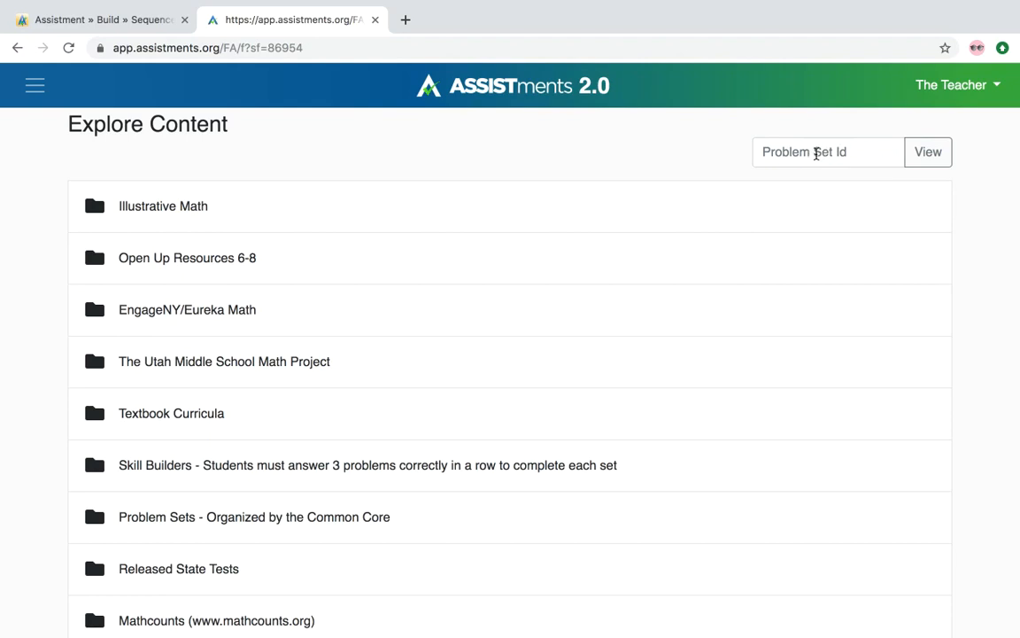
pyautogui.click(817, 153)
pyautogui.press('super+v')
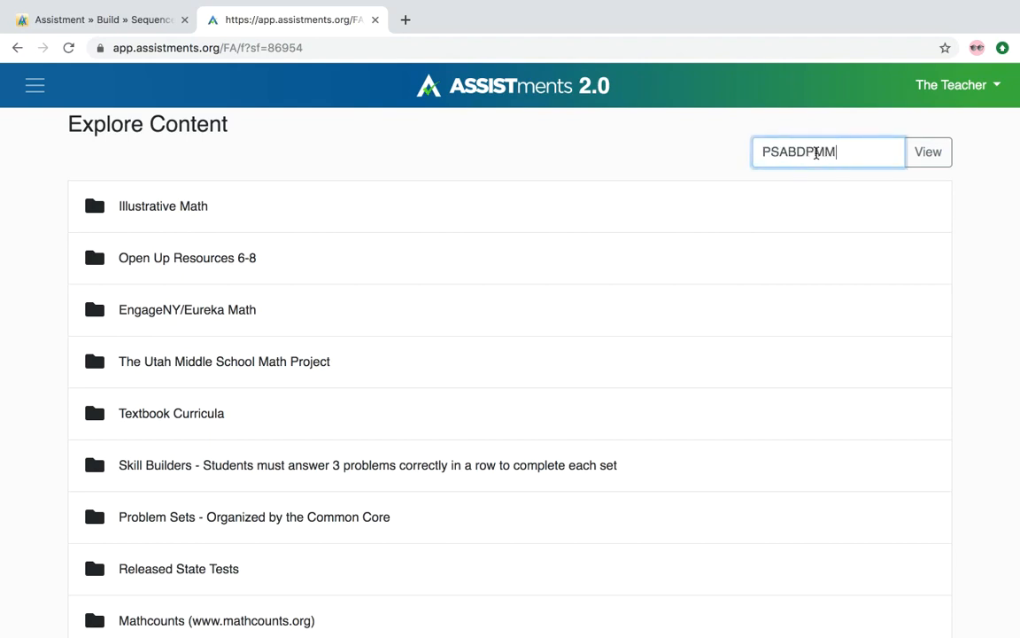
pyautogui.click(928, 152)
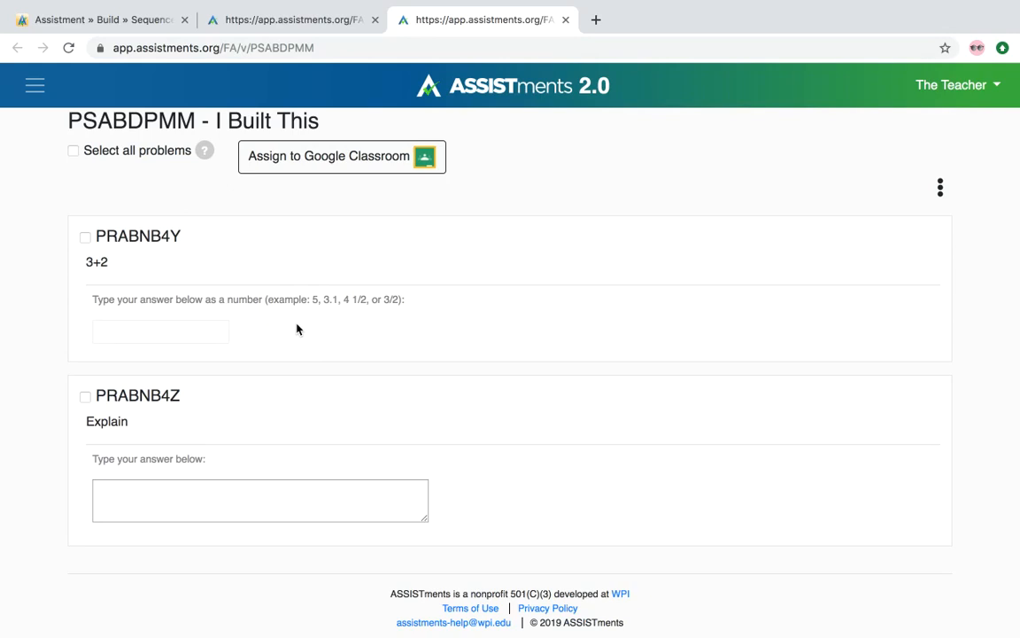
# Step: Assign I Built This to Math Class in Google Classroom and view the posted assignment
pyautogui.click(382, 168)
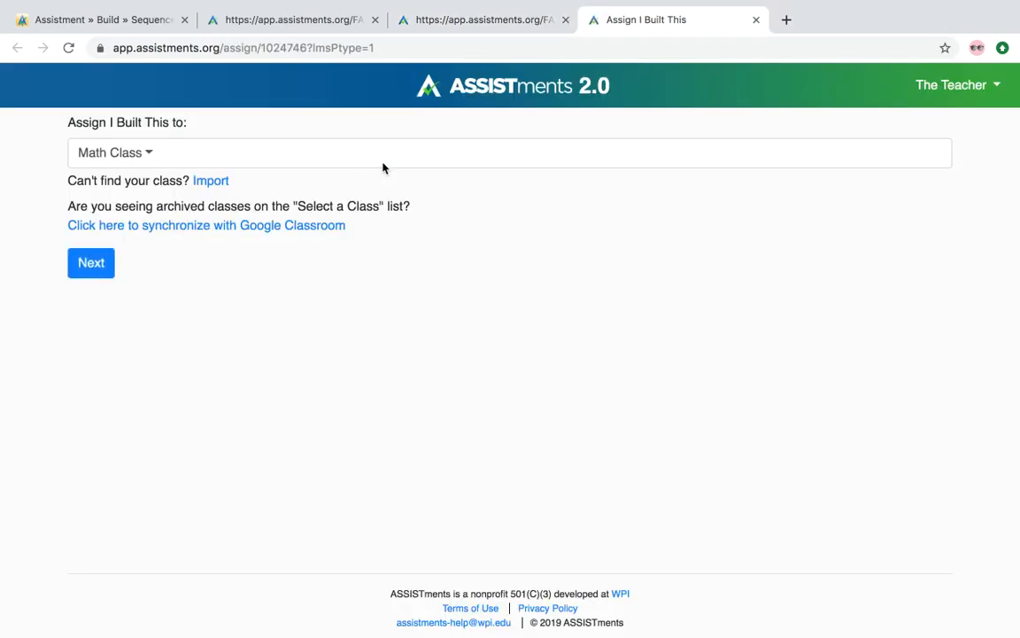
pyautogui.click(90, 265)
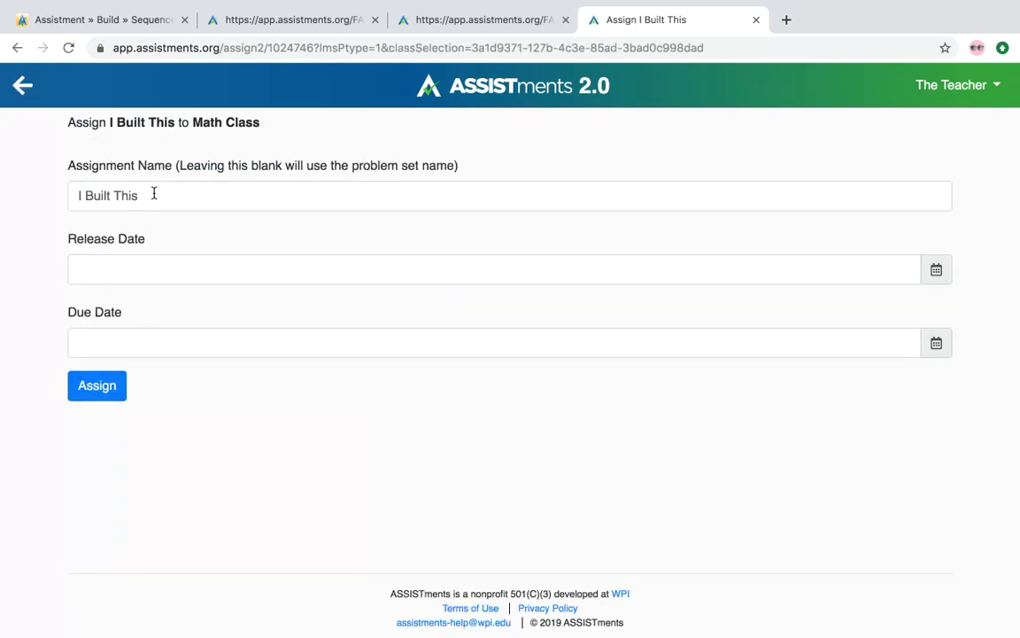
pyautogui.click(99, 395)
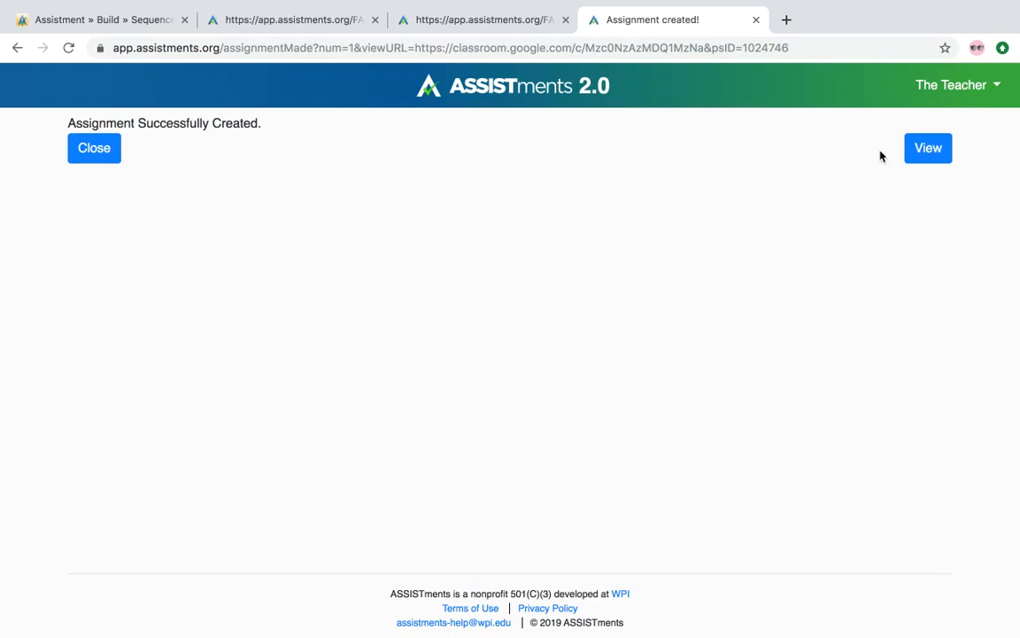
pyautogui.click(929, 148)
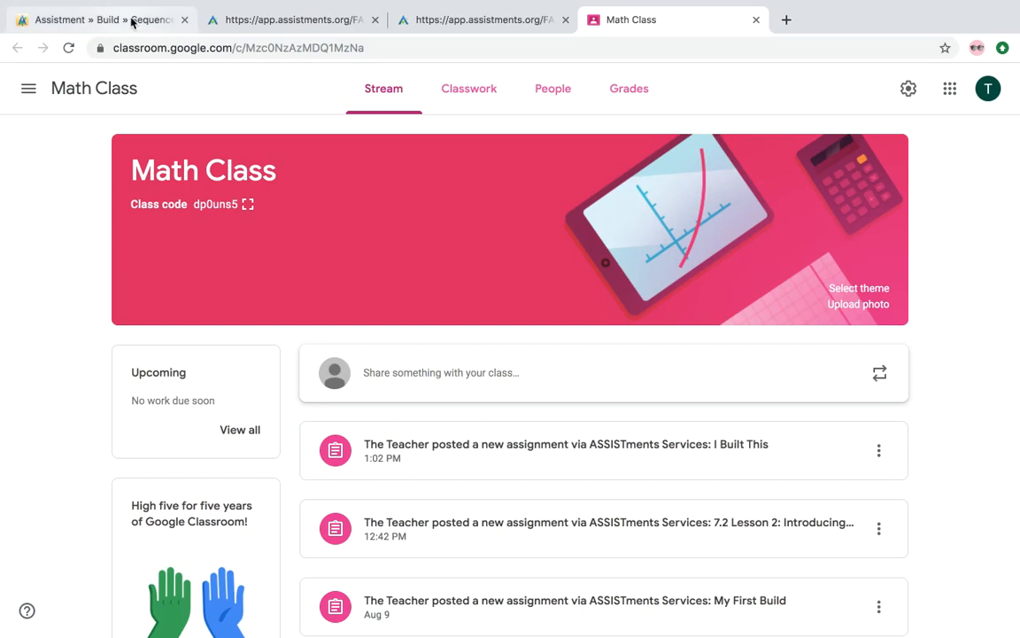
# Step: Go back to the builder tab and browse the ASSISTments Site Help page down to Building and Editing
pyautogui.click(132, 22)
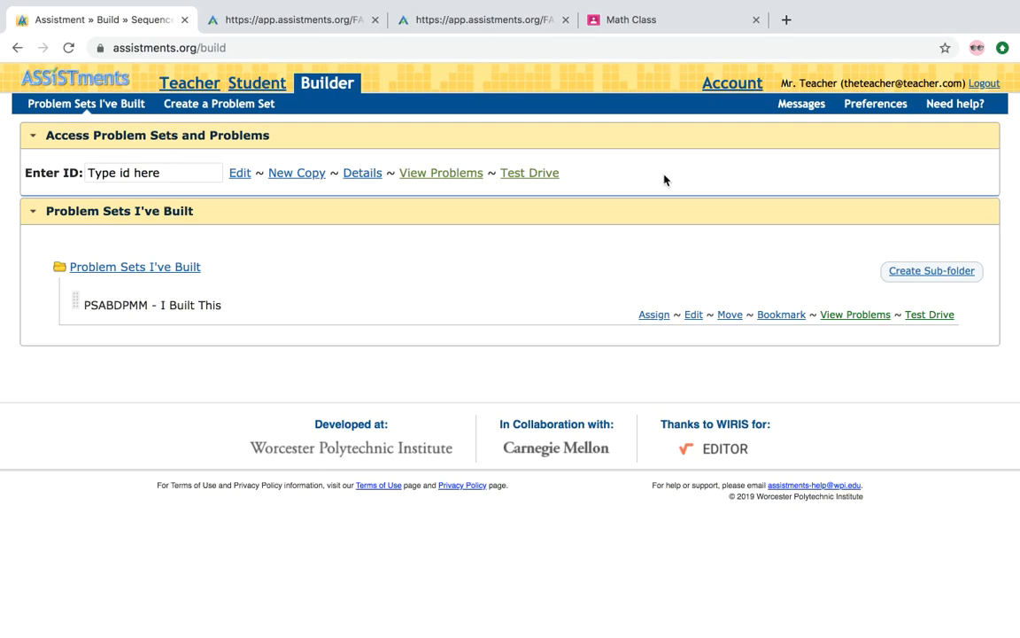
pyautogui.click(955, 105)
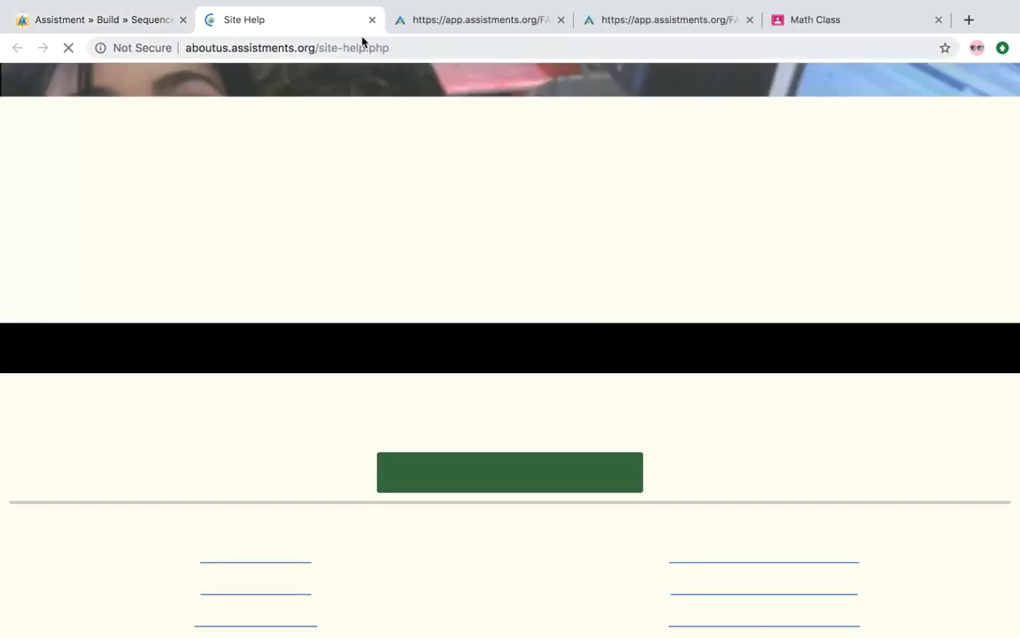
pyautogui.scroll(-3, 510, 538)
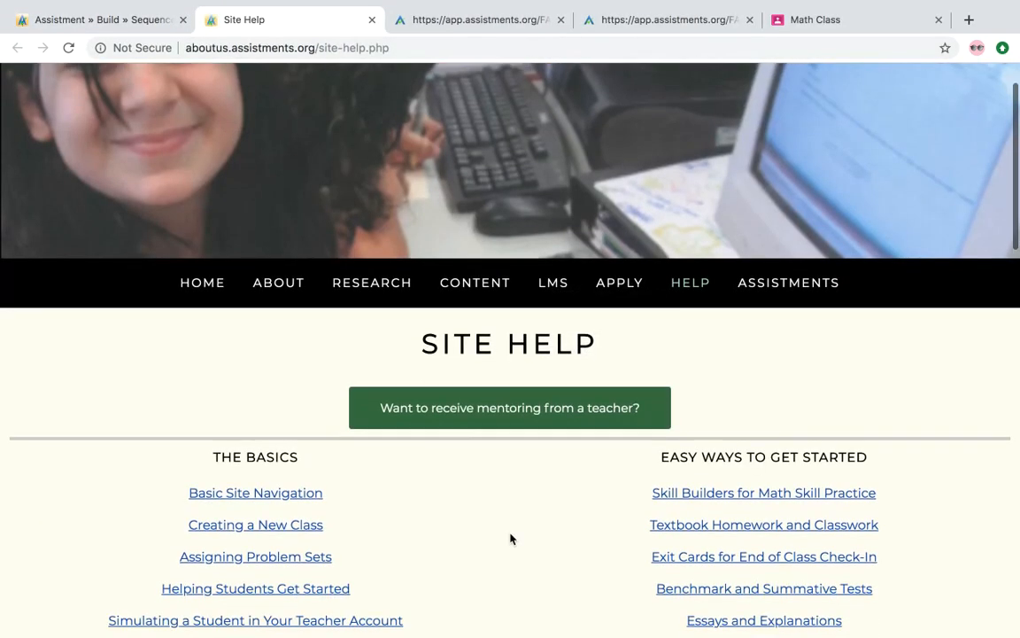
pyautogui.scroll(-5, 510, 537)
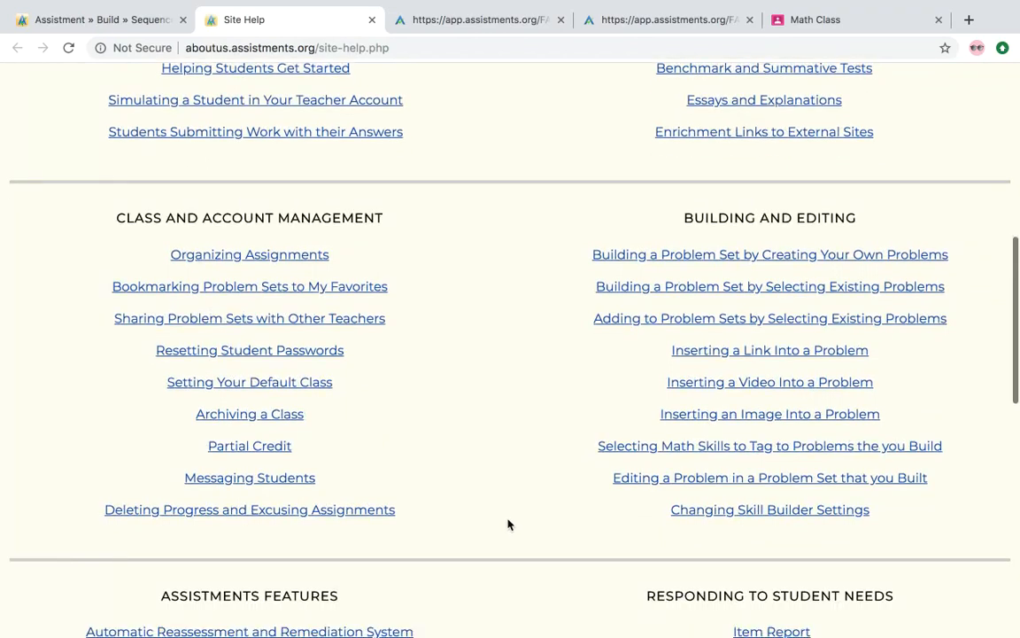